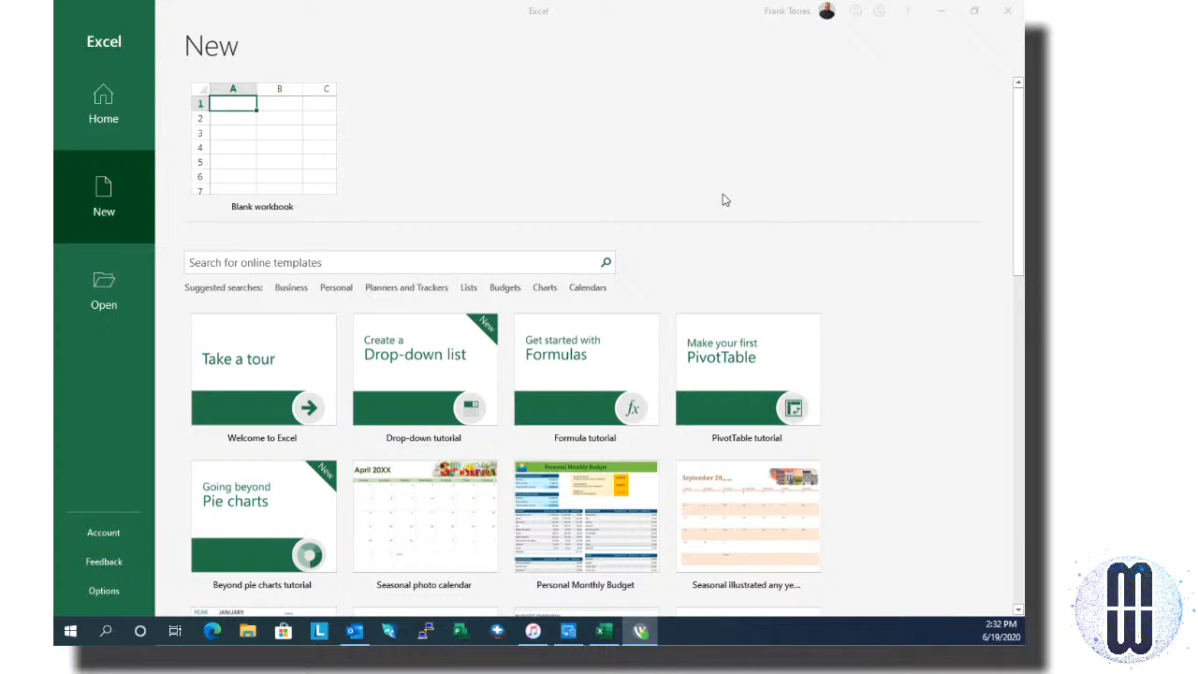
Step: Create a new blank workbook from Excel's start screen
click(310, 154)
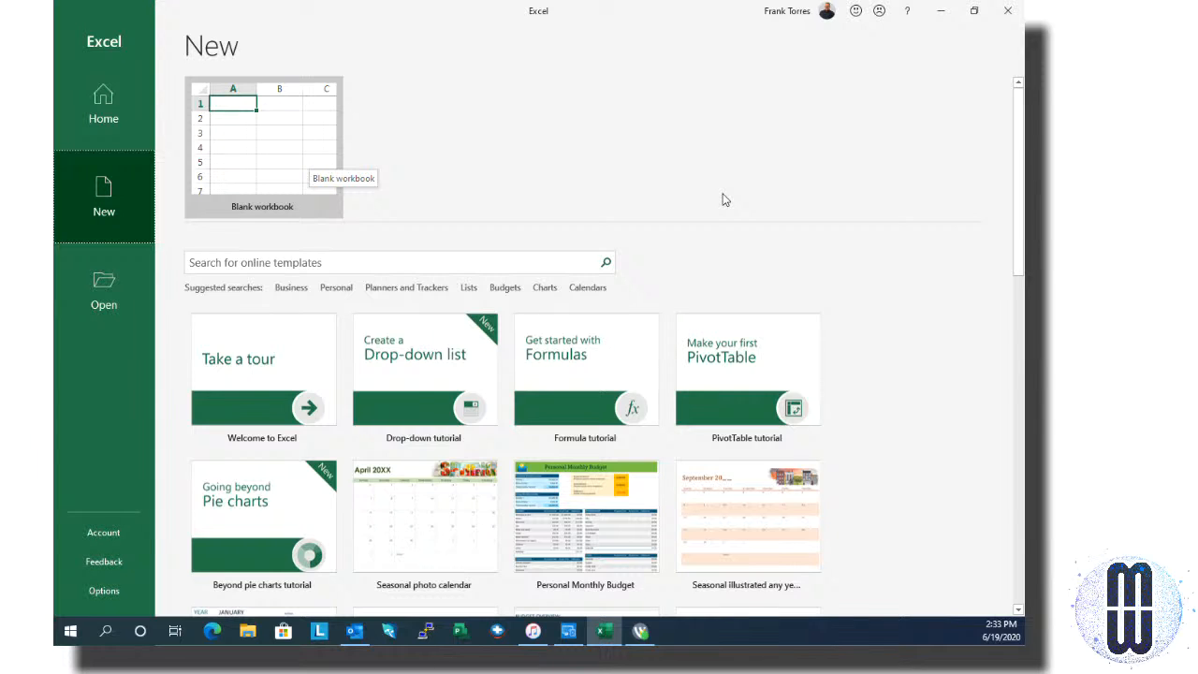
click(309, 159)
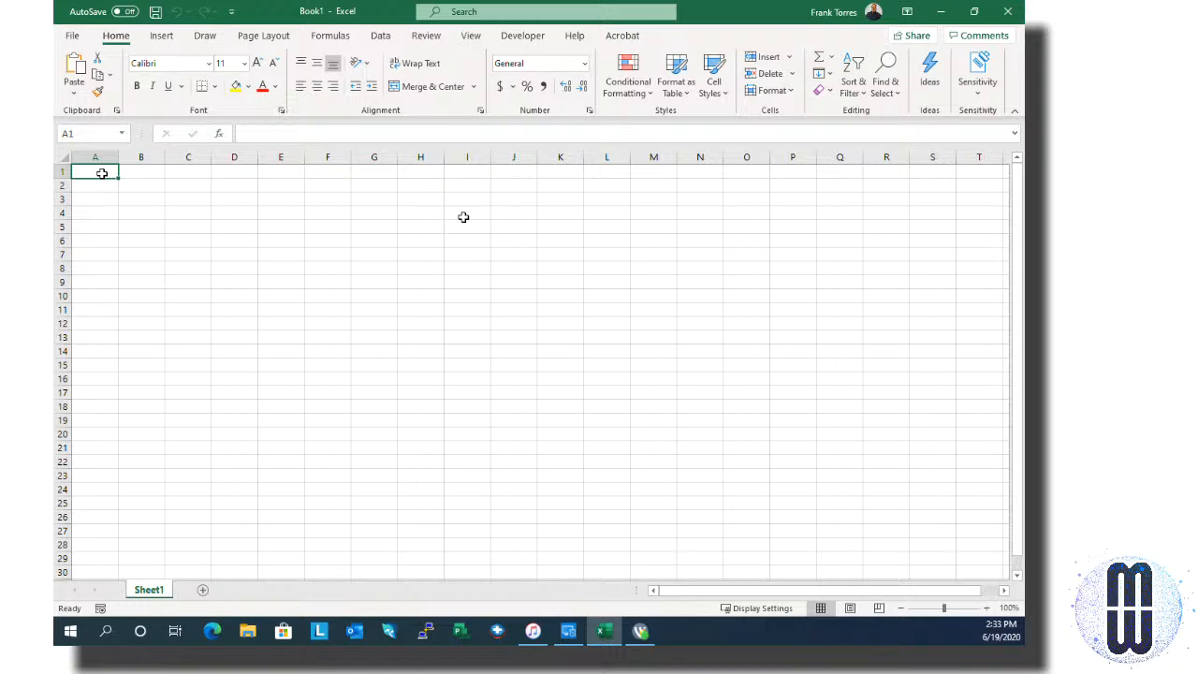
Step: Enter the headings First, Last Name and Phone across A1:C1
text(F)
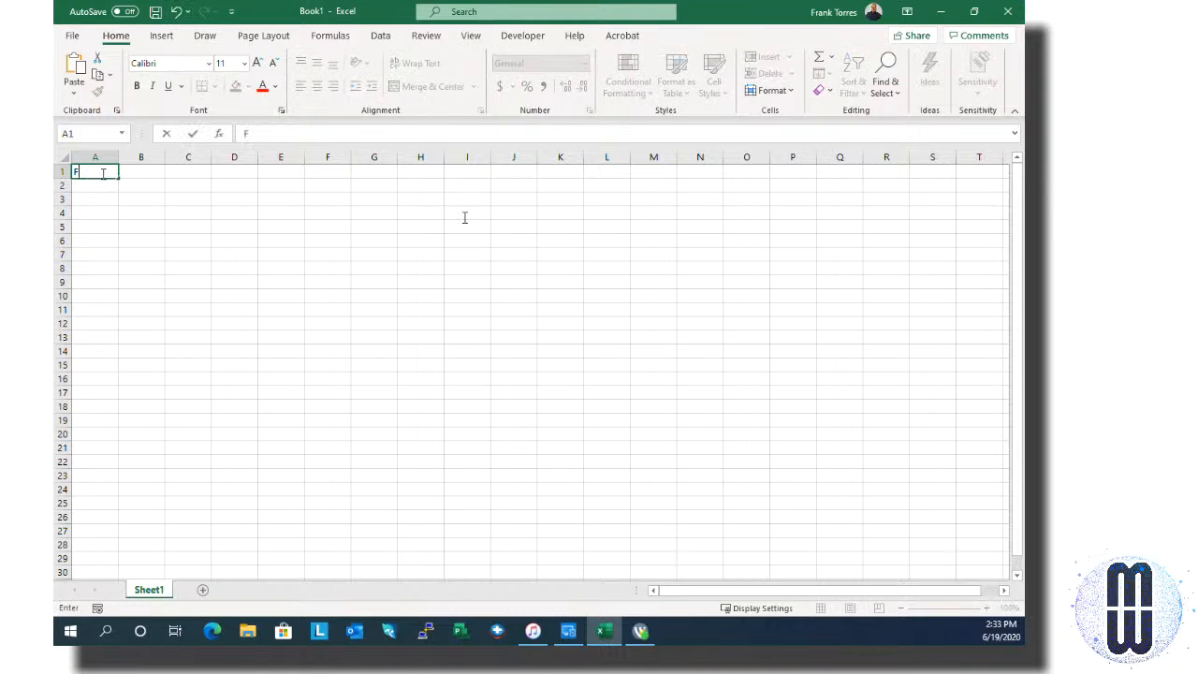
text(irst)
key(Tab)
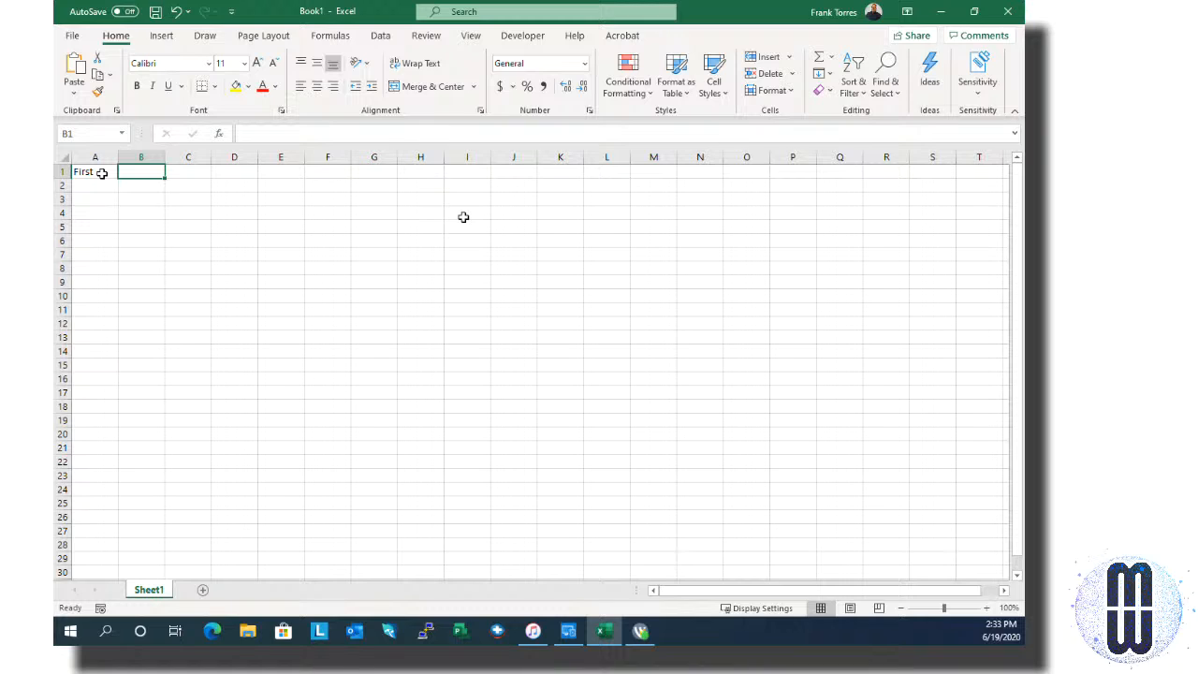
text(L)
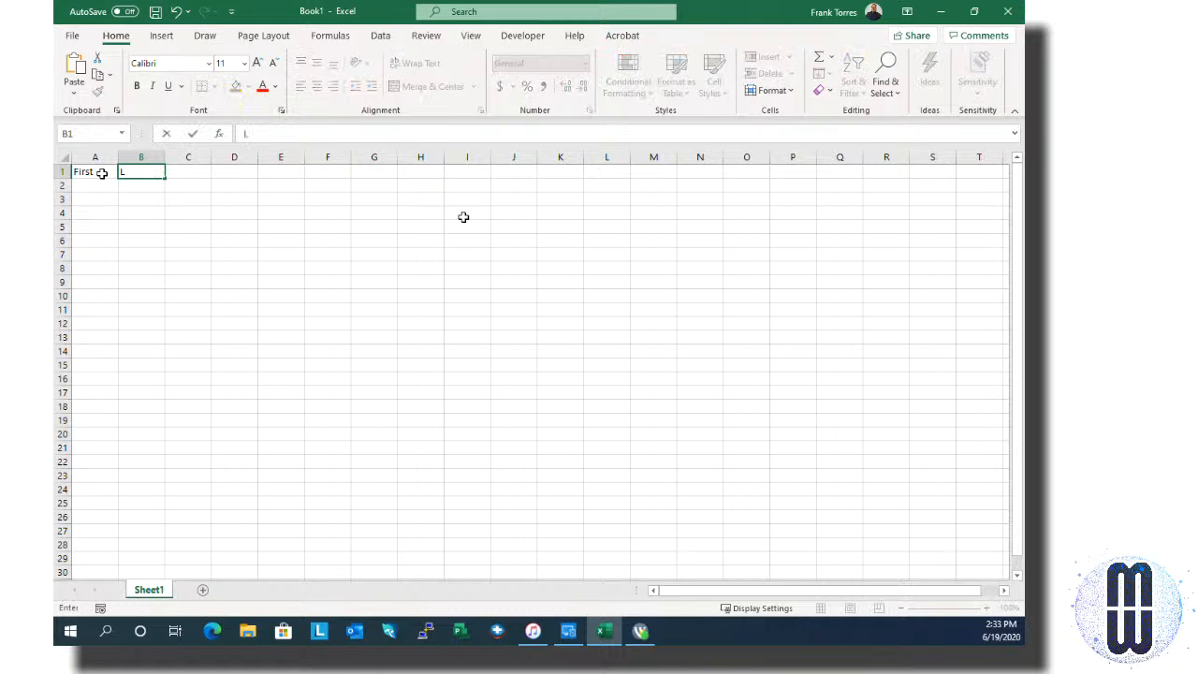
text(ast)
text(Name)
key(Tab)
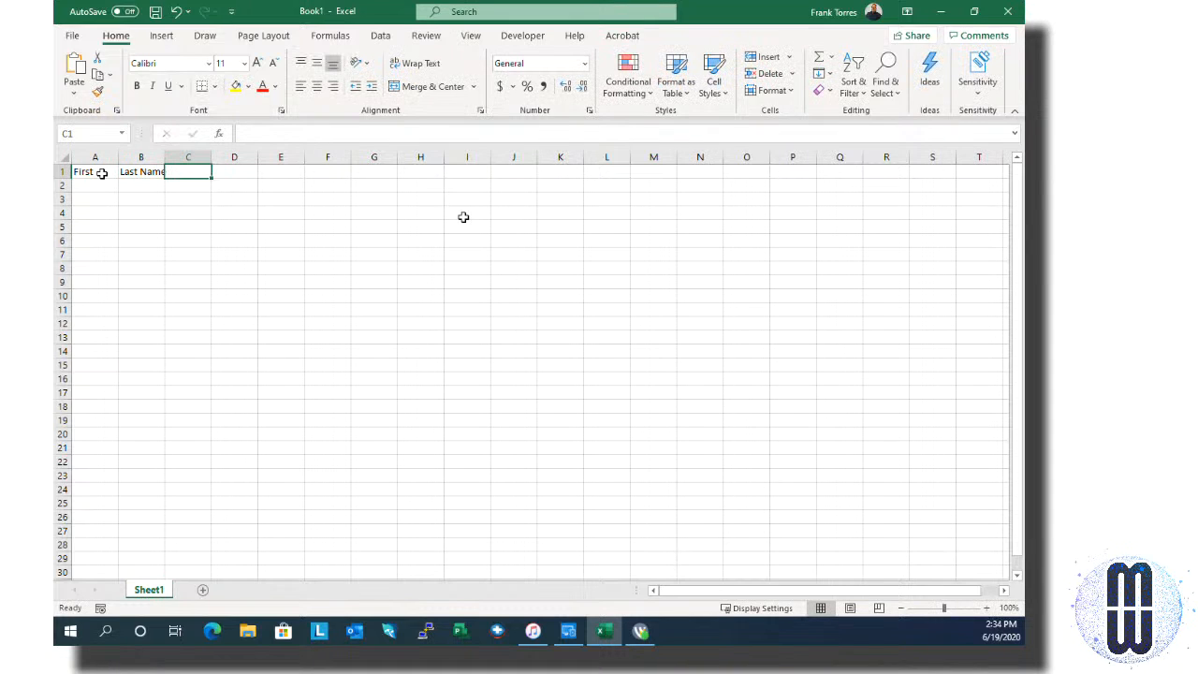
text(Phone)
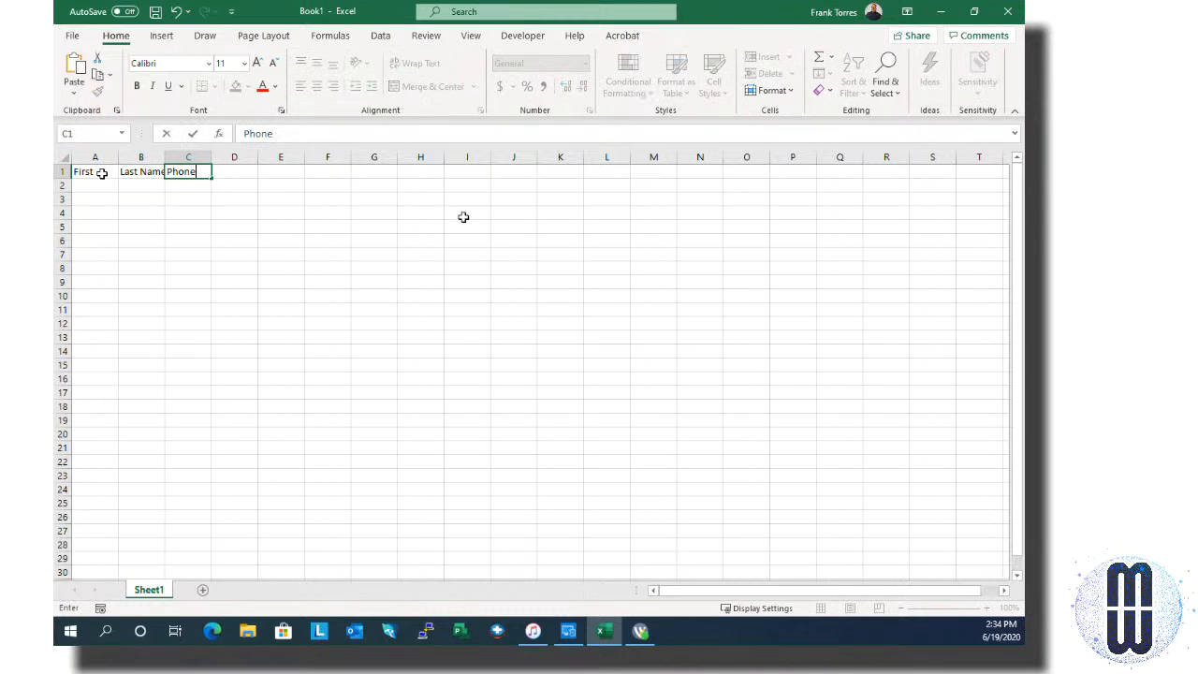
key(Tab)
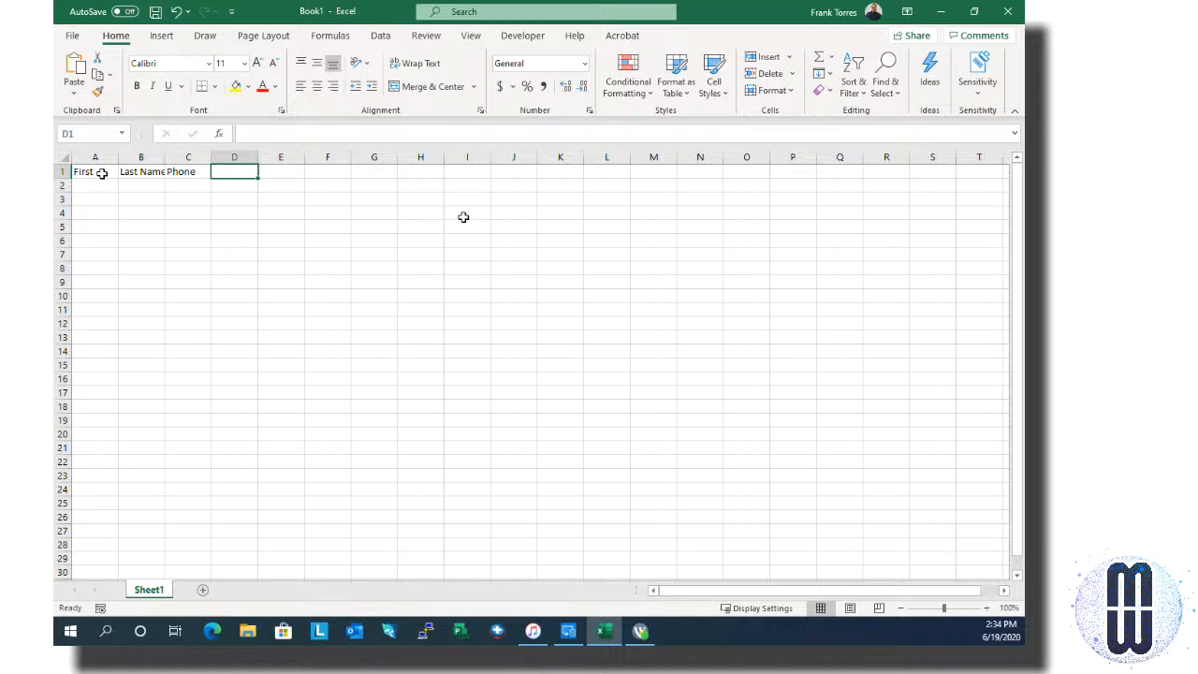
Step: Remove the stray Email heading and return to cell A1
text(Email)
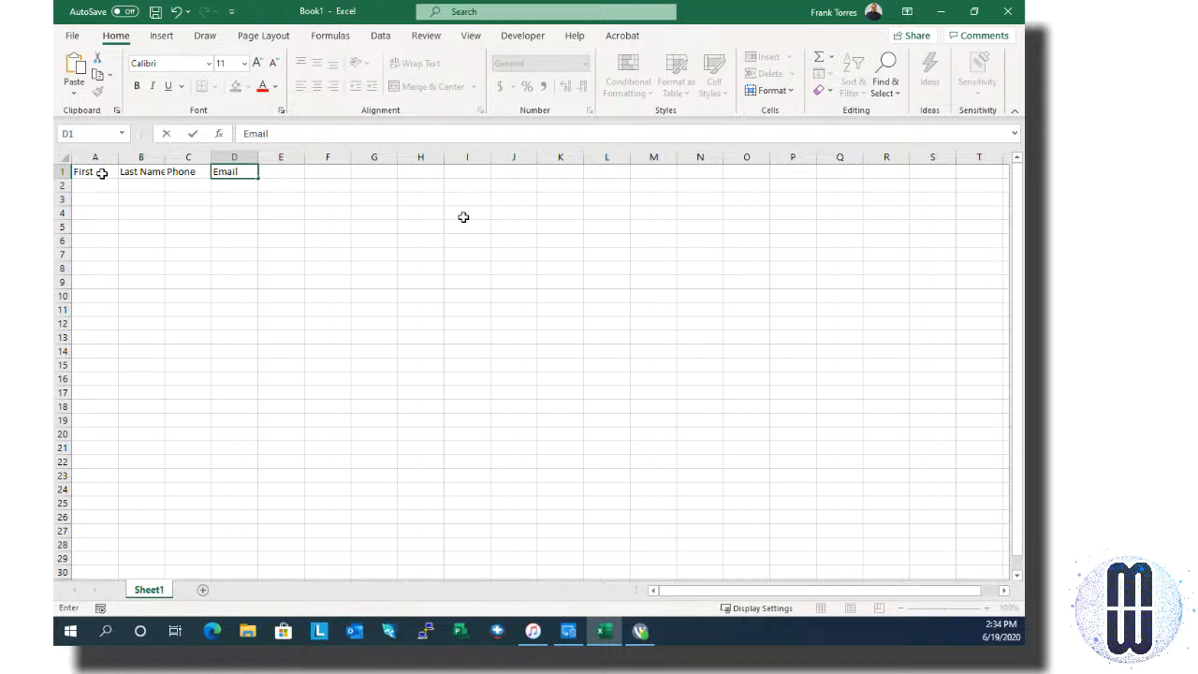
key(BackSpace)
key(BackSpace)
key(BackSpace)
key(BackSpace)
key(BackSpace)
key(Return)
key(Left)
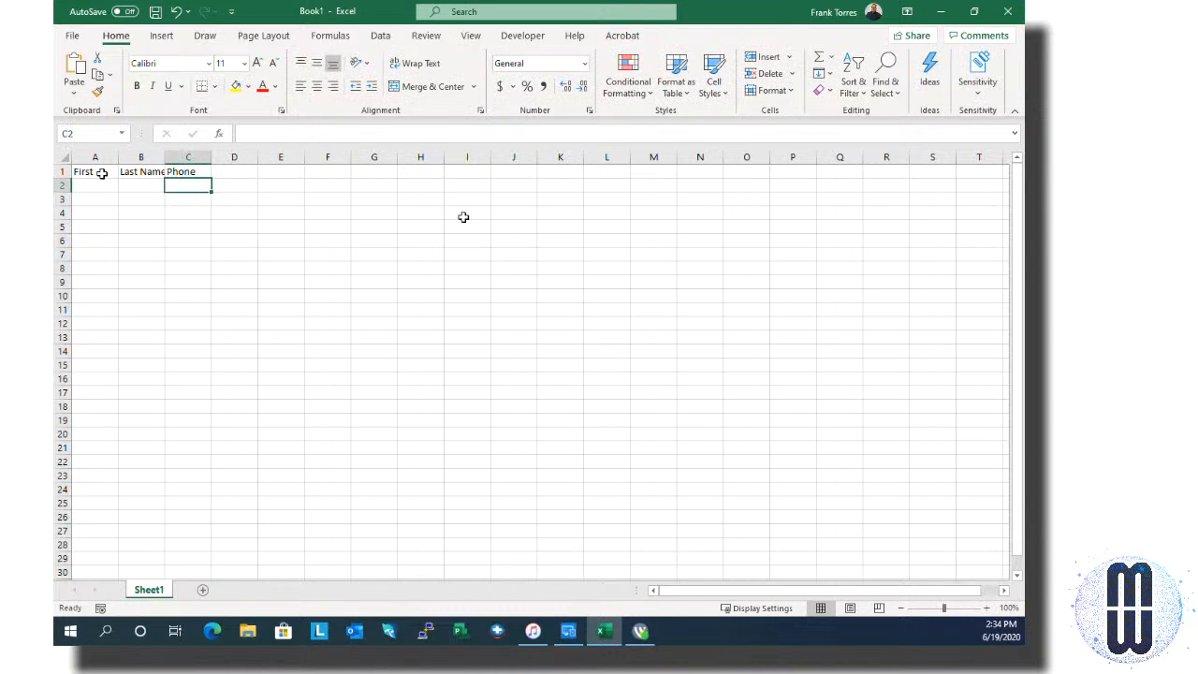
key(Left)
key(Left)
key(Up)
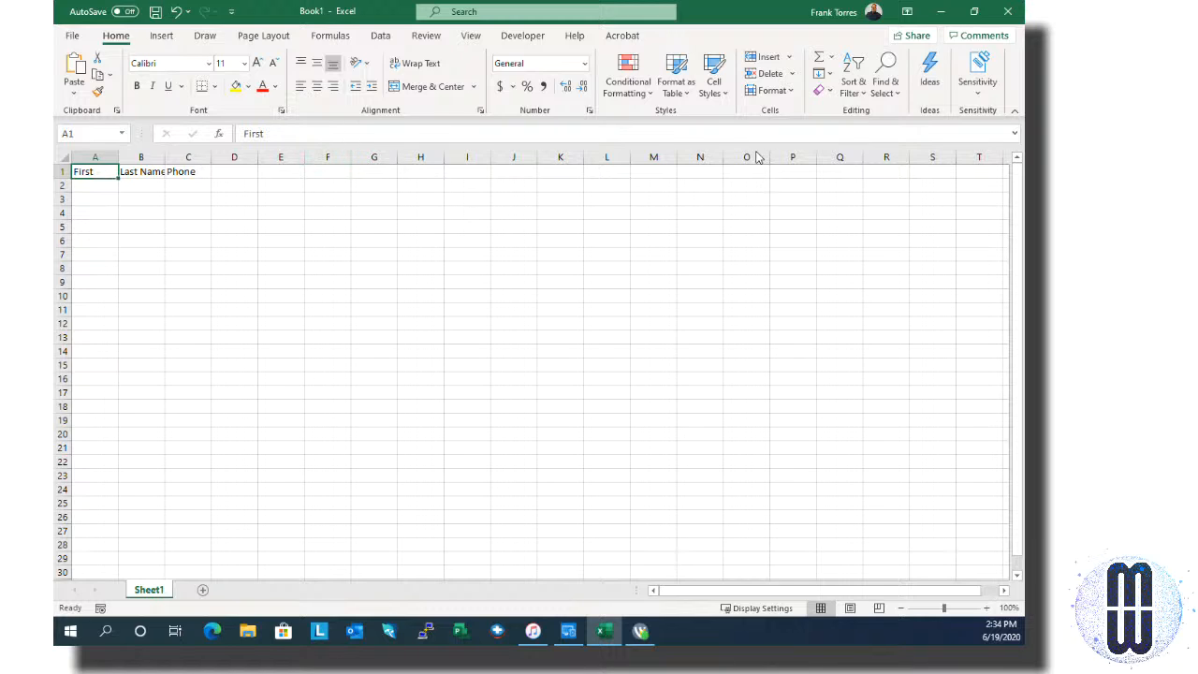
Step: Change the A1 heading from First to First Name
click(336, 133)
text(Name)
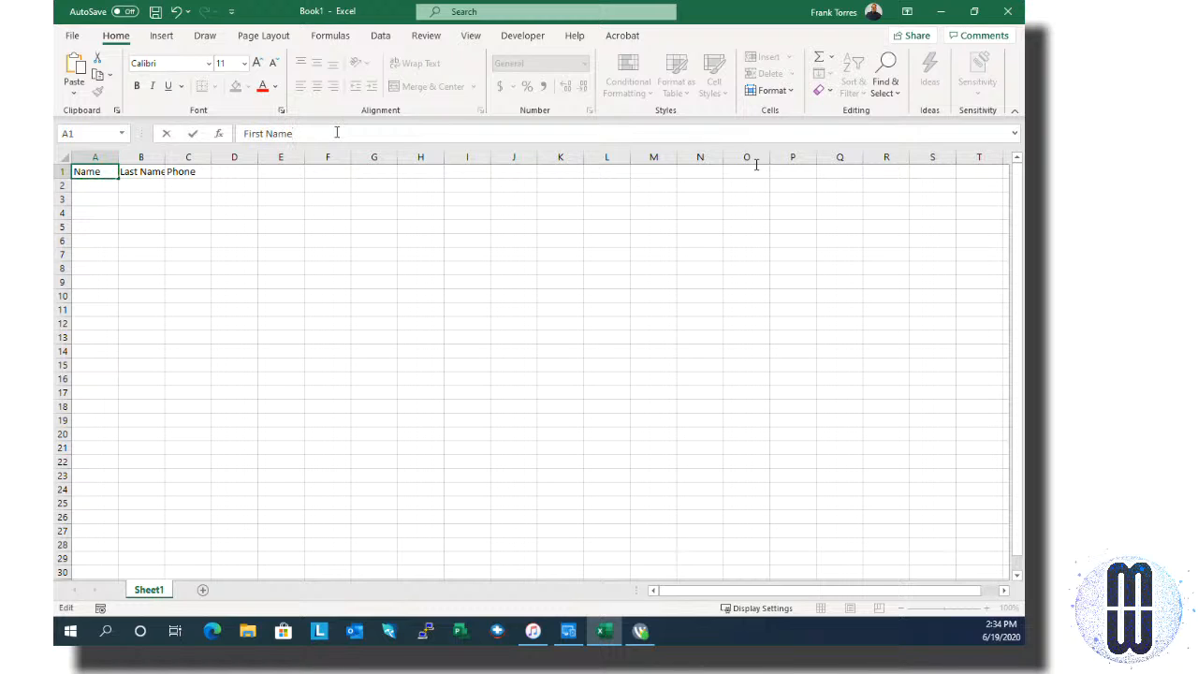
click(257, 224)
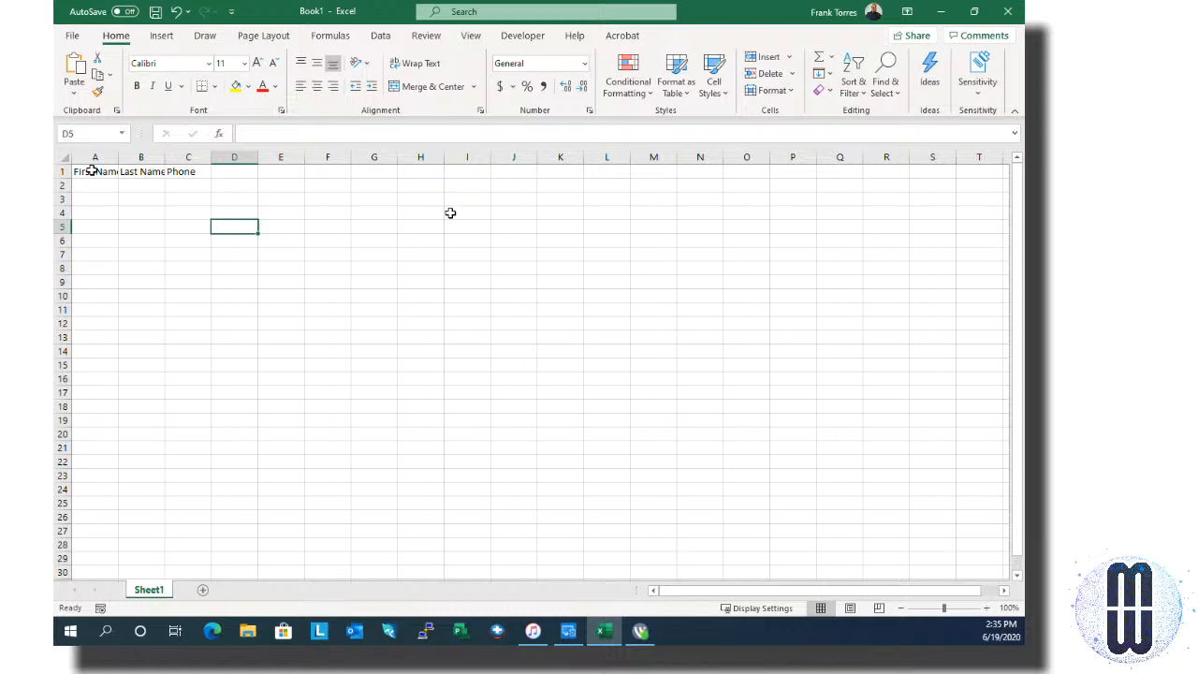
Step: Select A1:C2 and start creating a table from it with Ctrl+T
drag(93, 172, 187, 184)
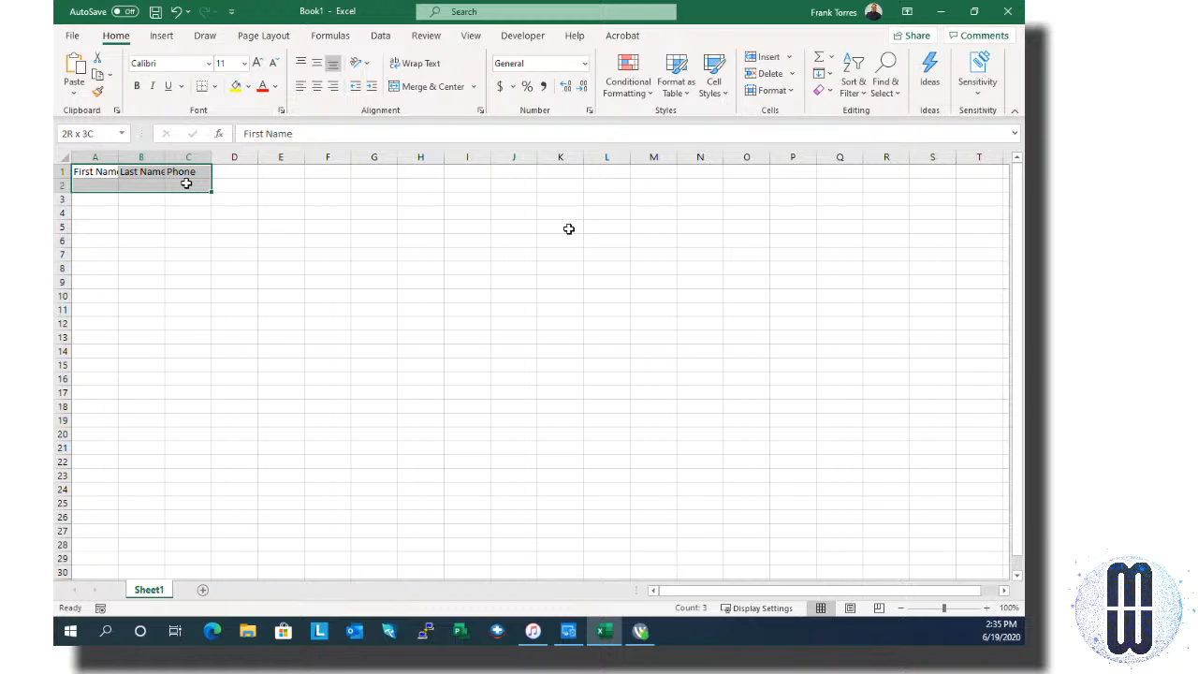
drag(186, 183, 186, 184)
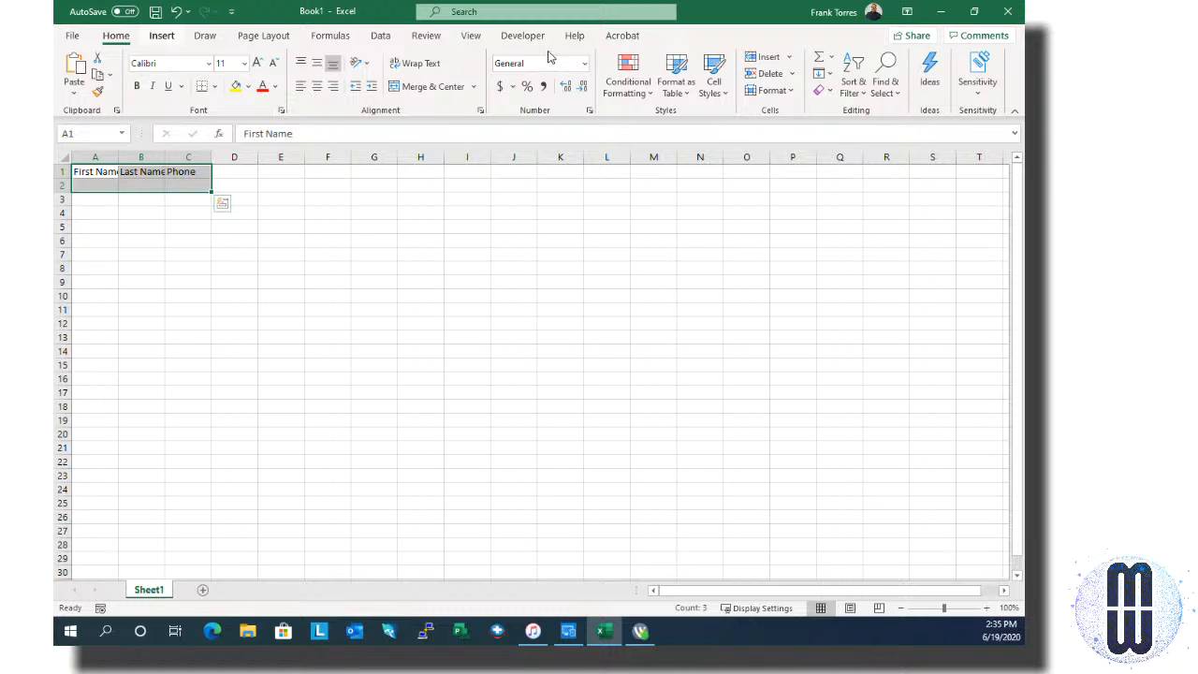
key(alt+n)
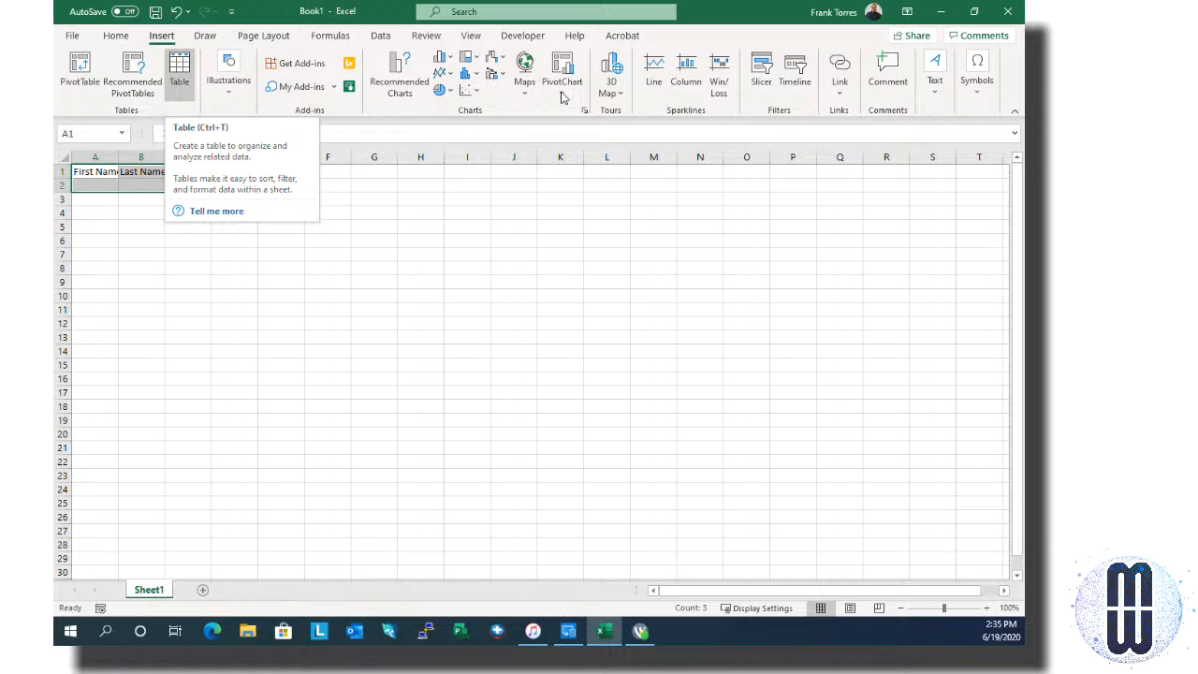
key(ctrl+t)
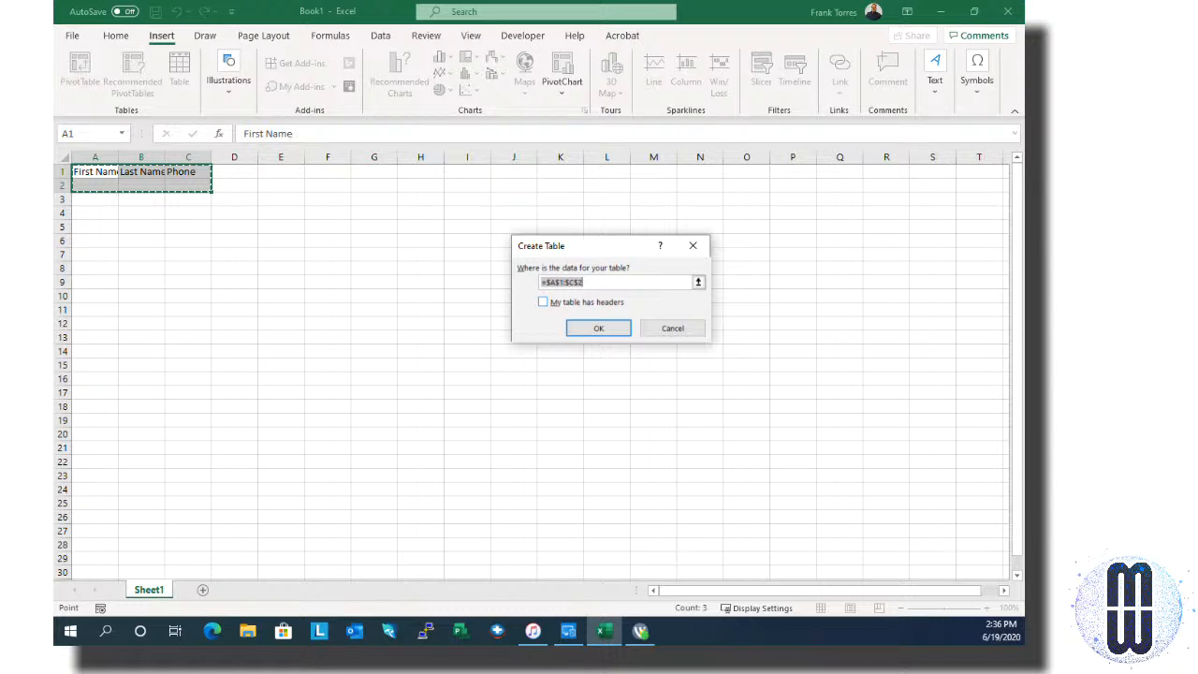
Step: Create the $A$1:$C$2 table with 'My table has headers' ticked
click(543, 303)
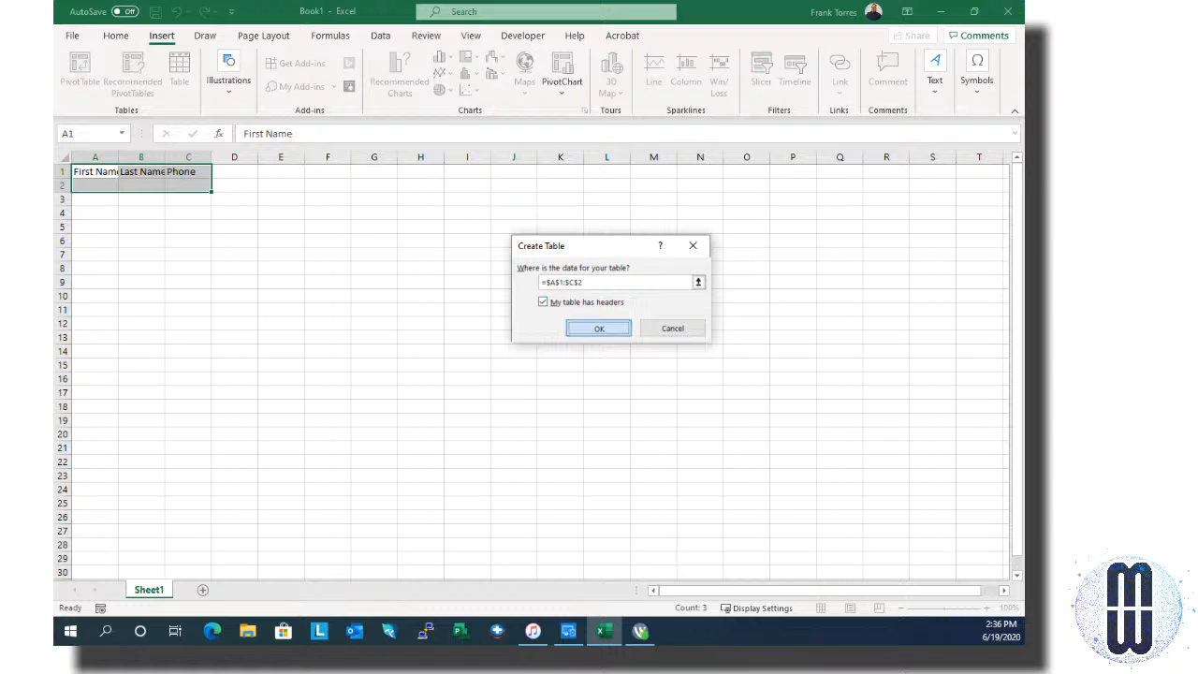
click(578, 331)
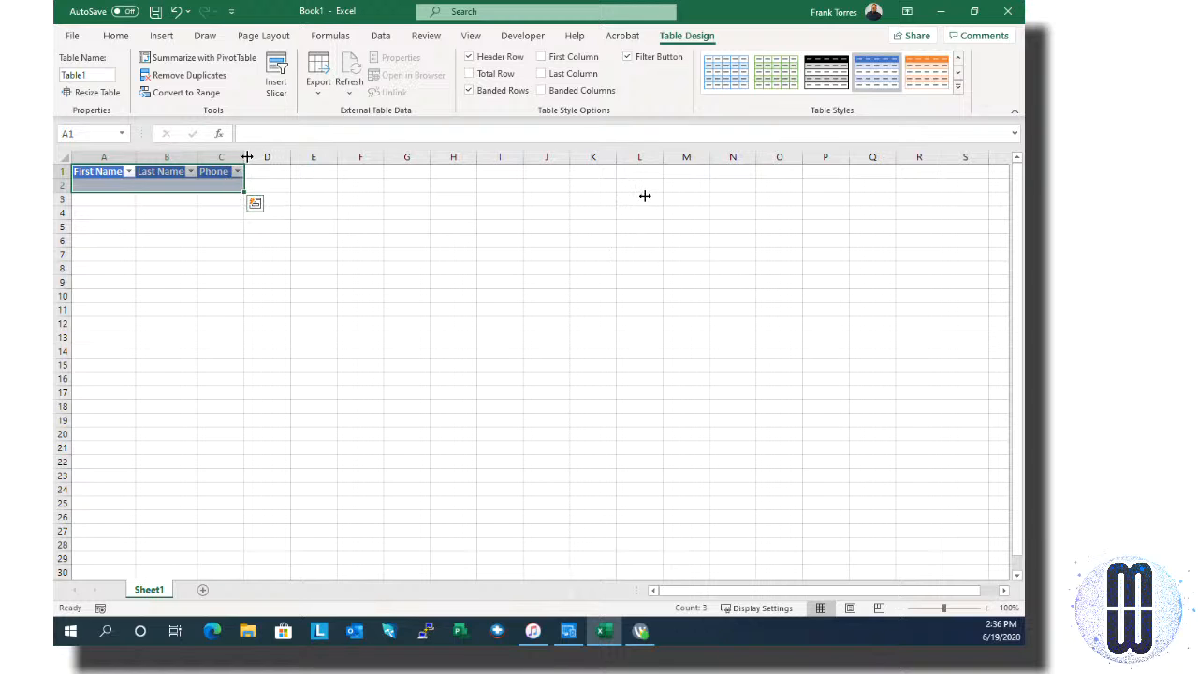
Step: Widen the Phone column and enter a sample dashed phone number in C2
drag(246, 156, 290, 153)
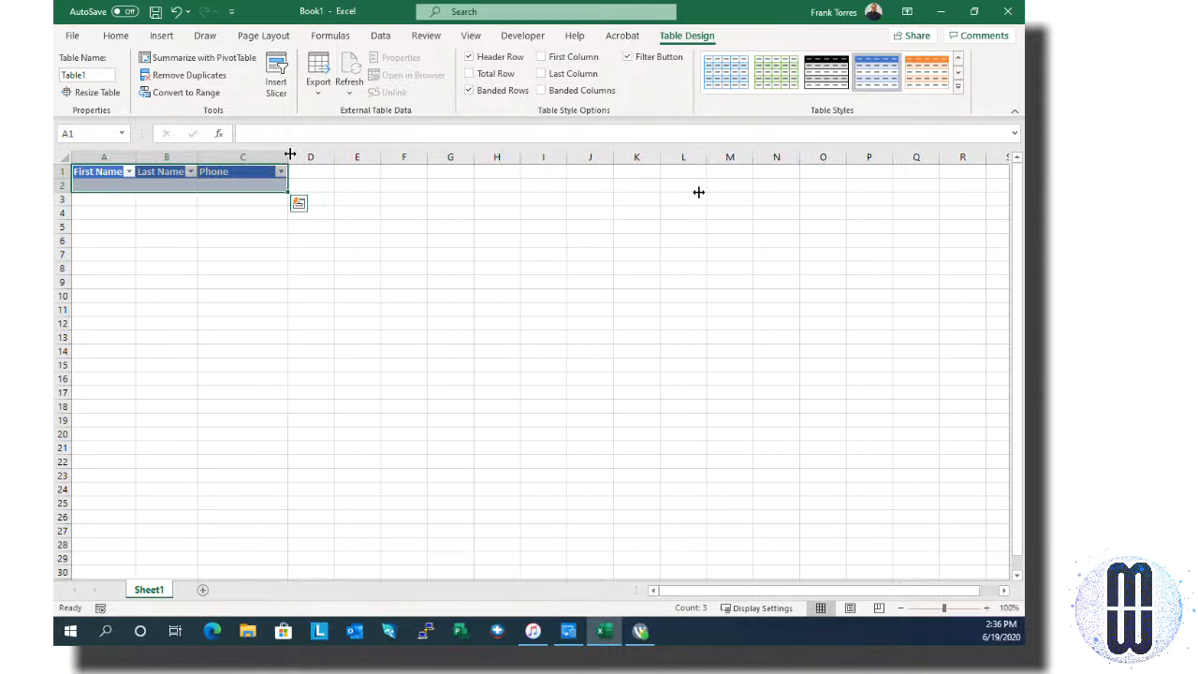
click(251, 184)
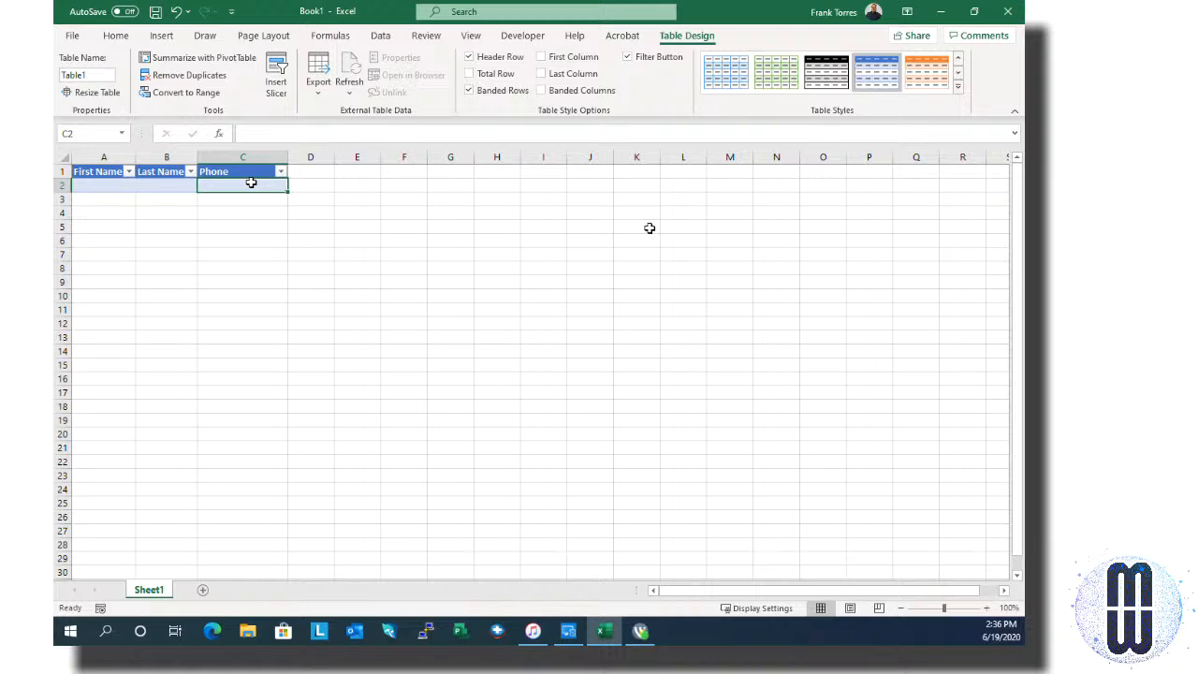
text(88)
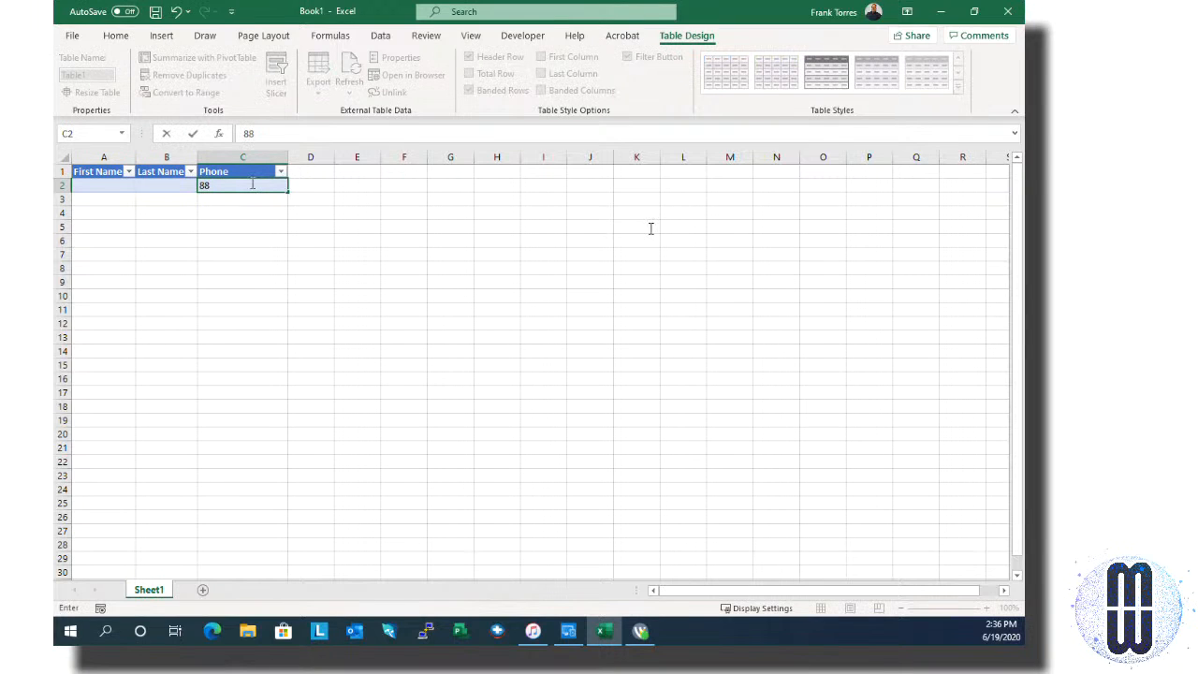
text(8-888-888)
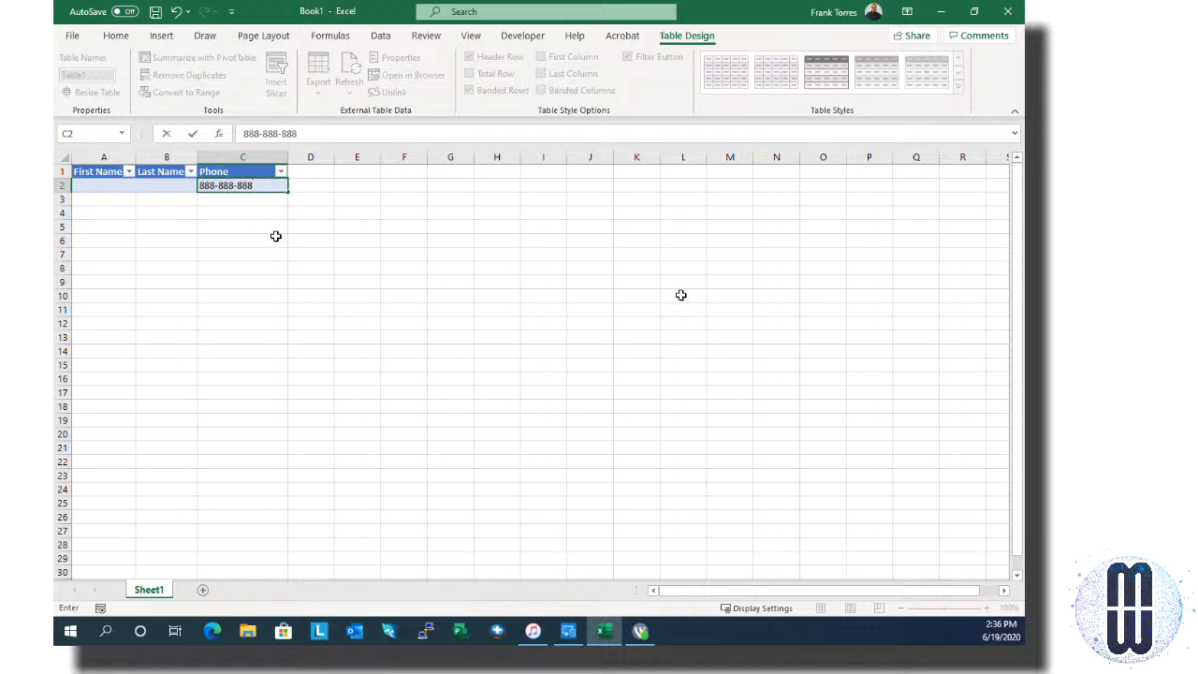
text(8)
key(Return)
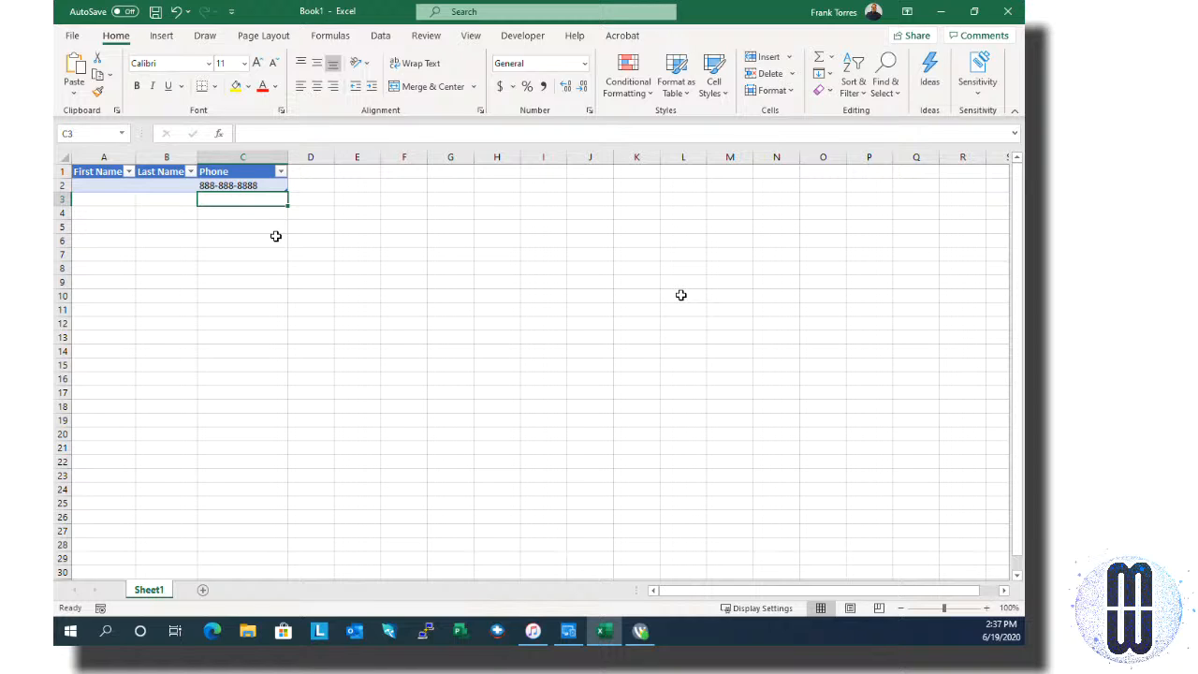
key(Up)
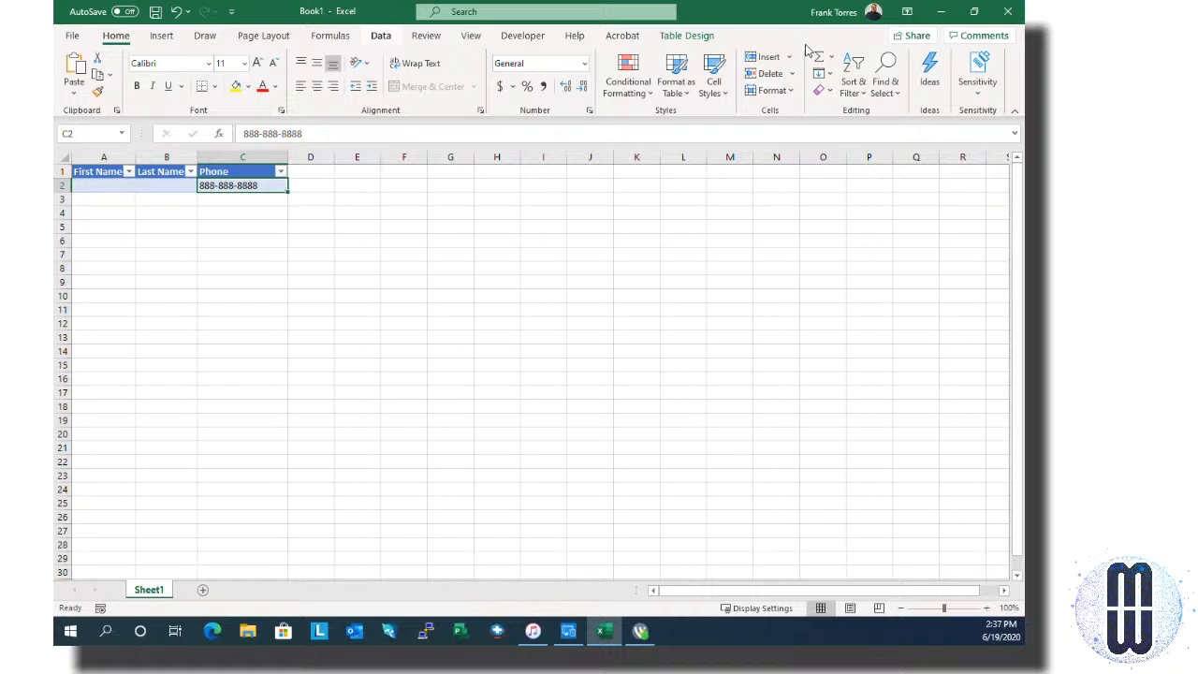
click(380, 34)
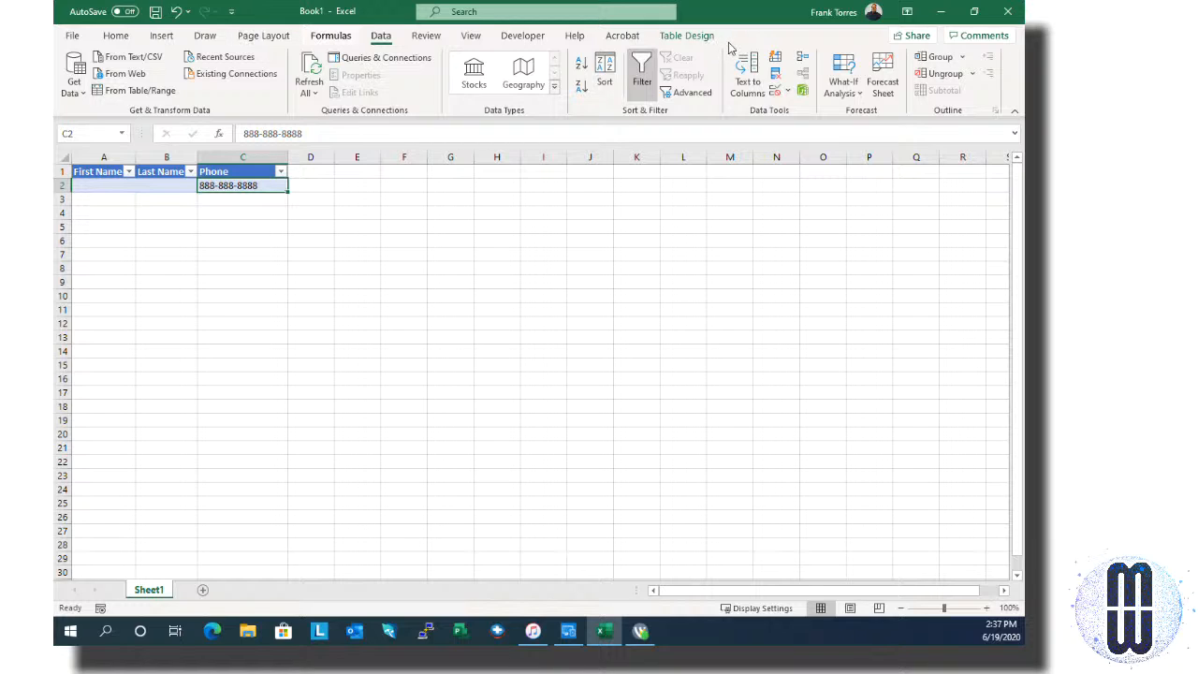
Step: Open Format Cells for the Phone cell C2 from its shortcut menu
right_click(236, 184)
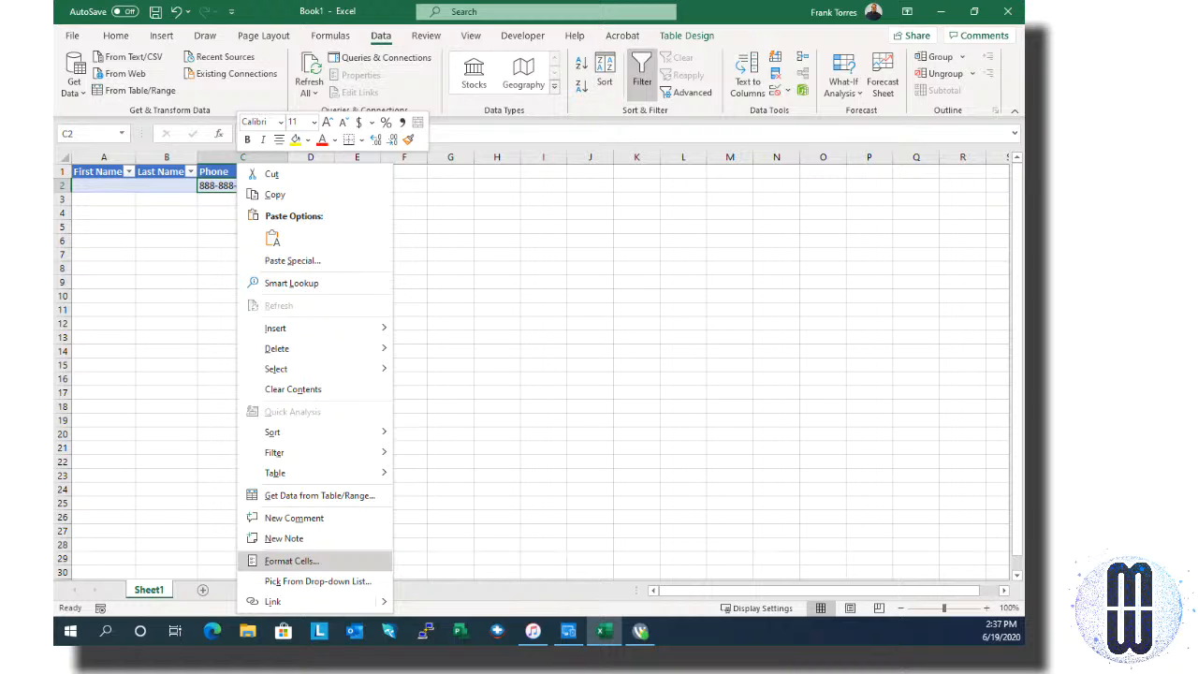
click(325, 559)
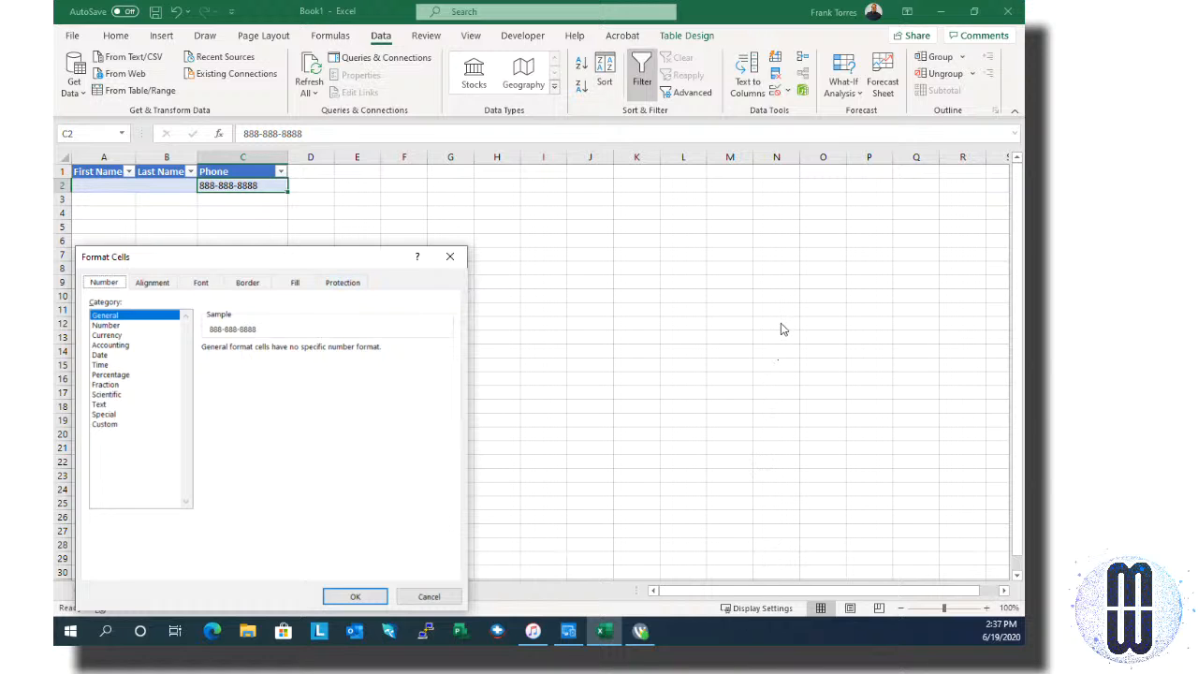
Step: Apply the Special category's Phone Number format to C2
drag(356, 262, 638, 125)
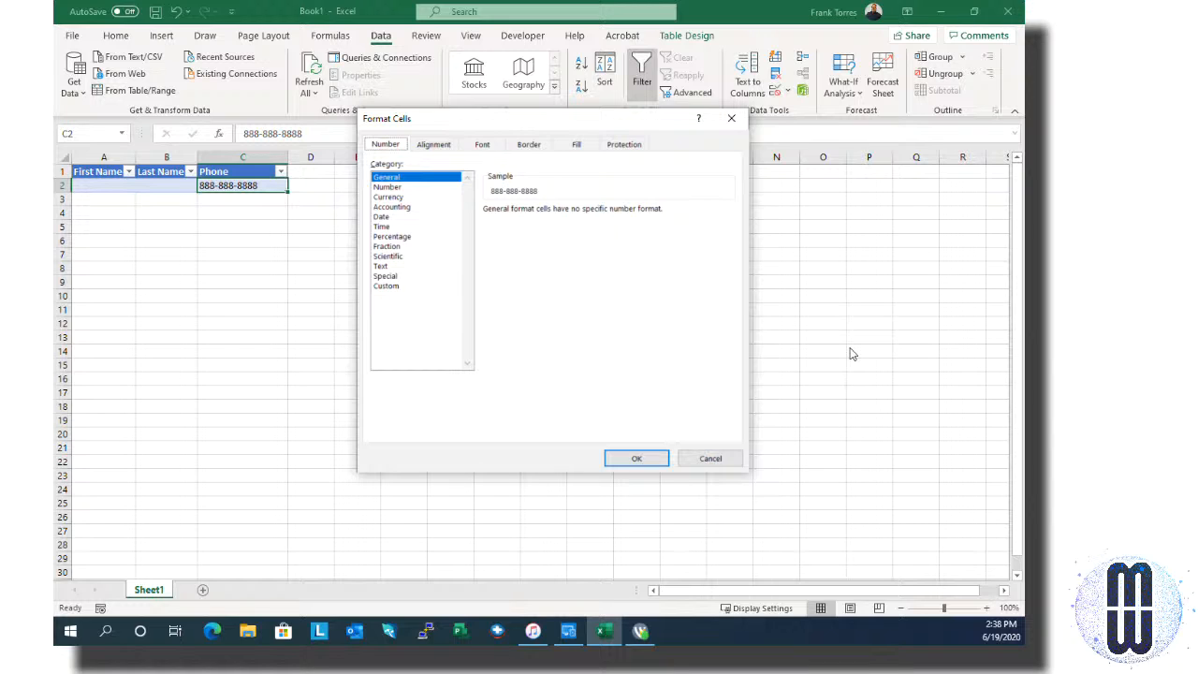
key(Tab)
key(s)
key(s)
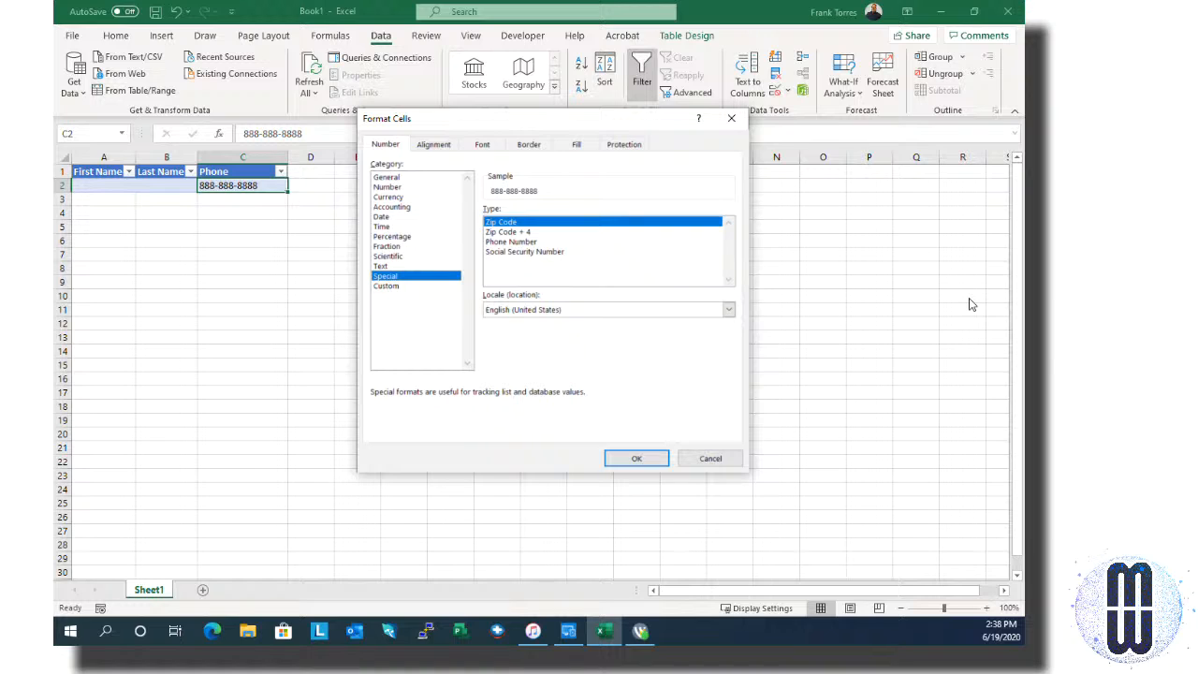
key(Down)
key(Down)
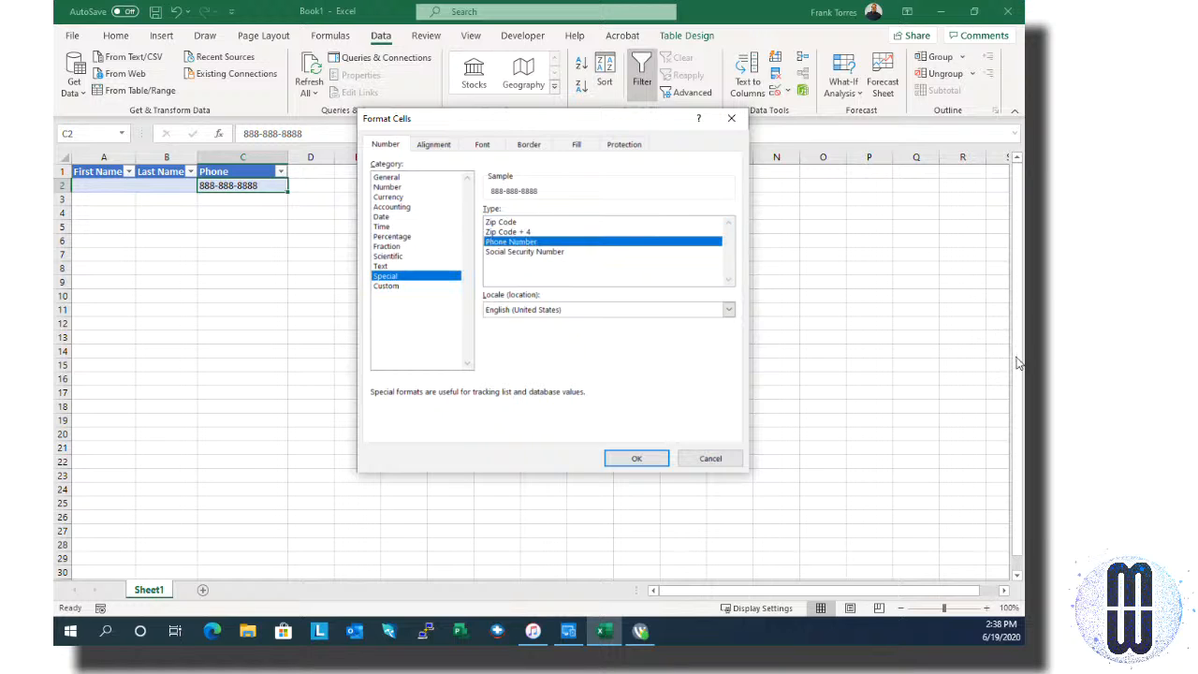
key(Tab)
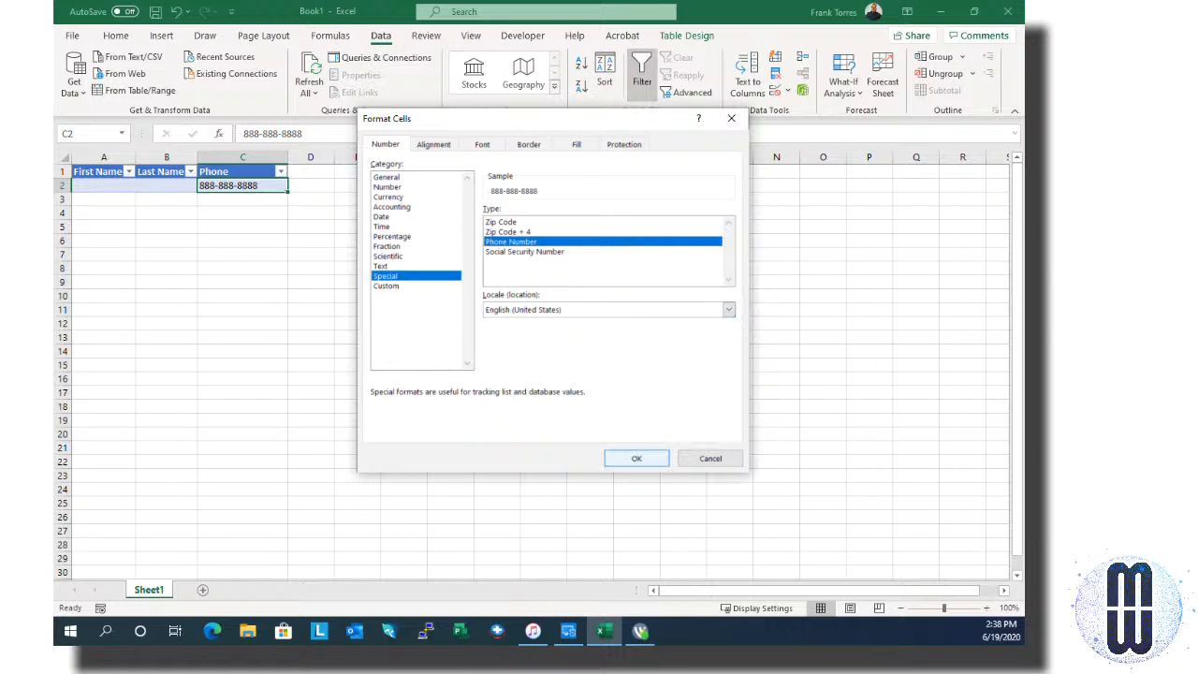
click(638, 457)
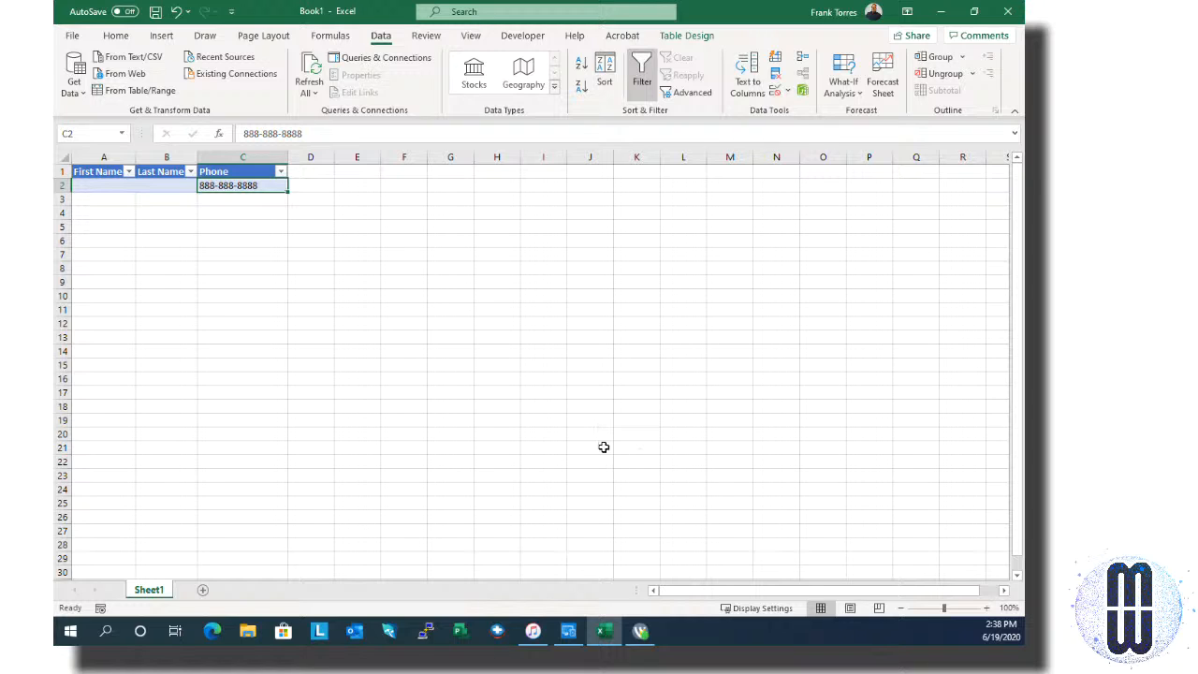
Step: Start retyping C2 as a plain ten-digit phone number
key(Return)
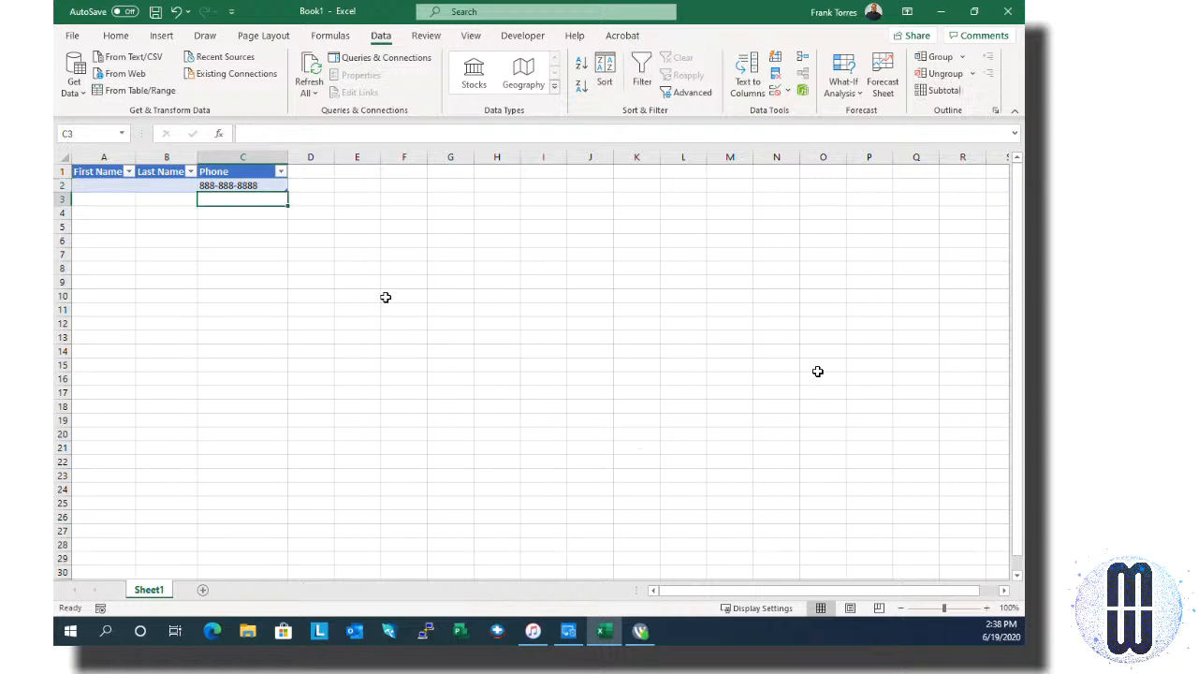
key(Up)
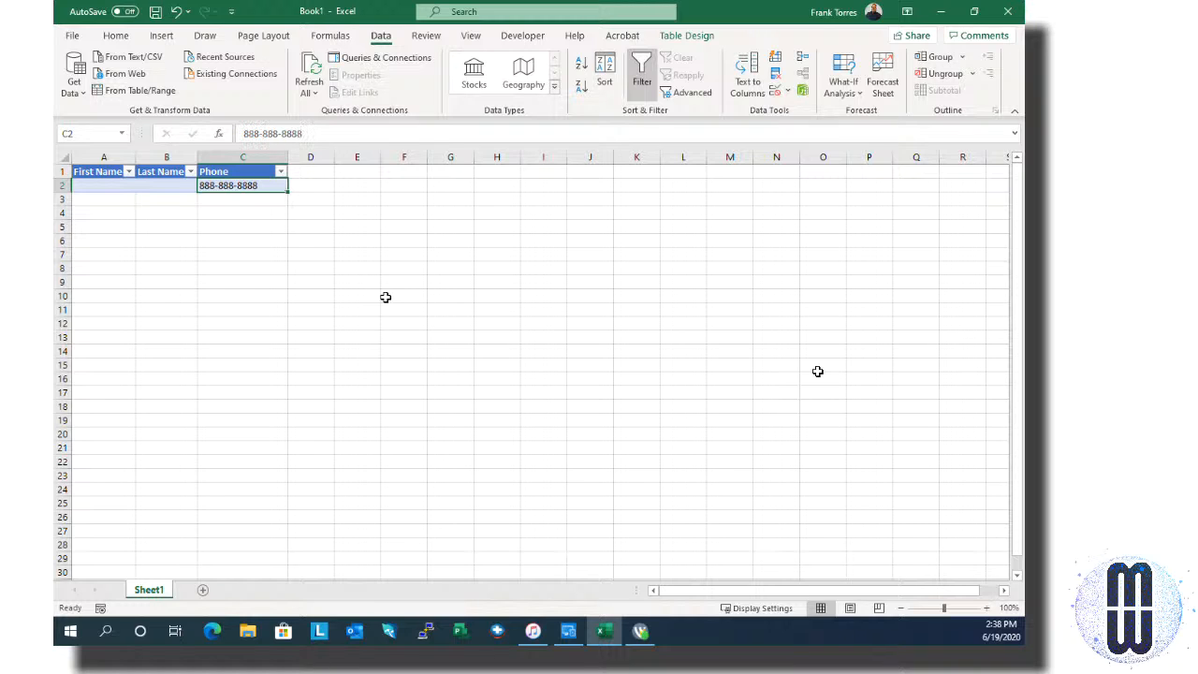
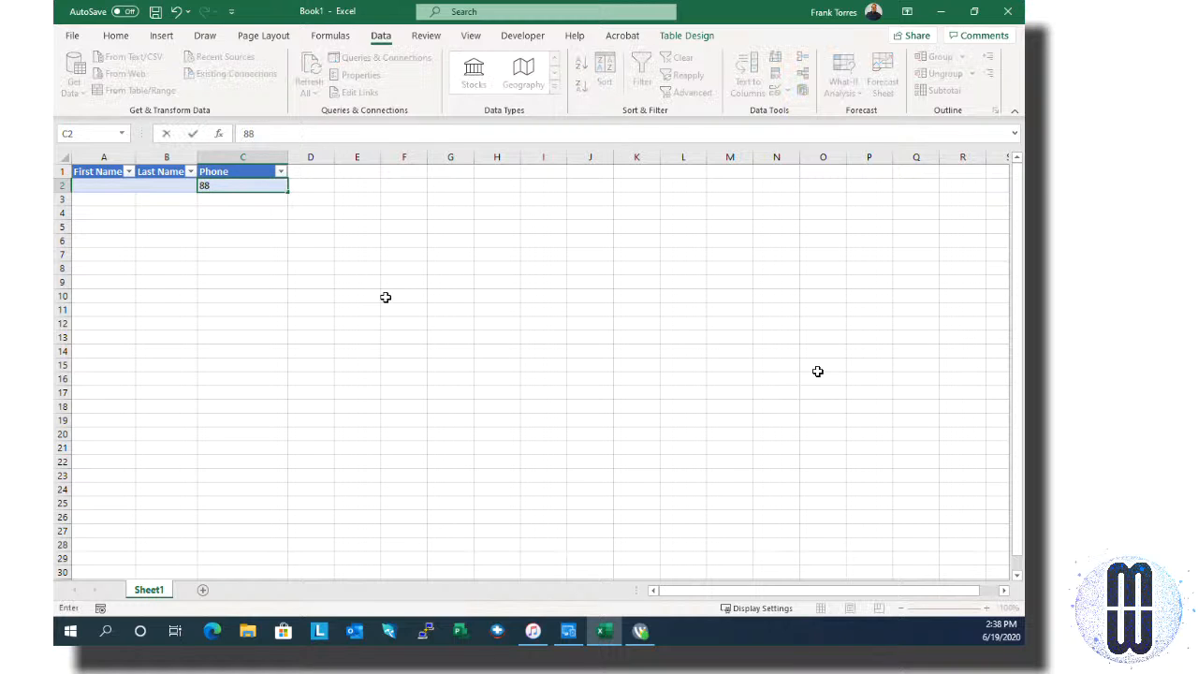
Step: Commit the ten-digit number and fill A2:B2 with a sample first and last name
key(Return)
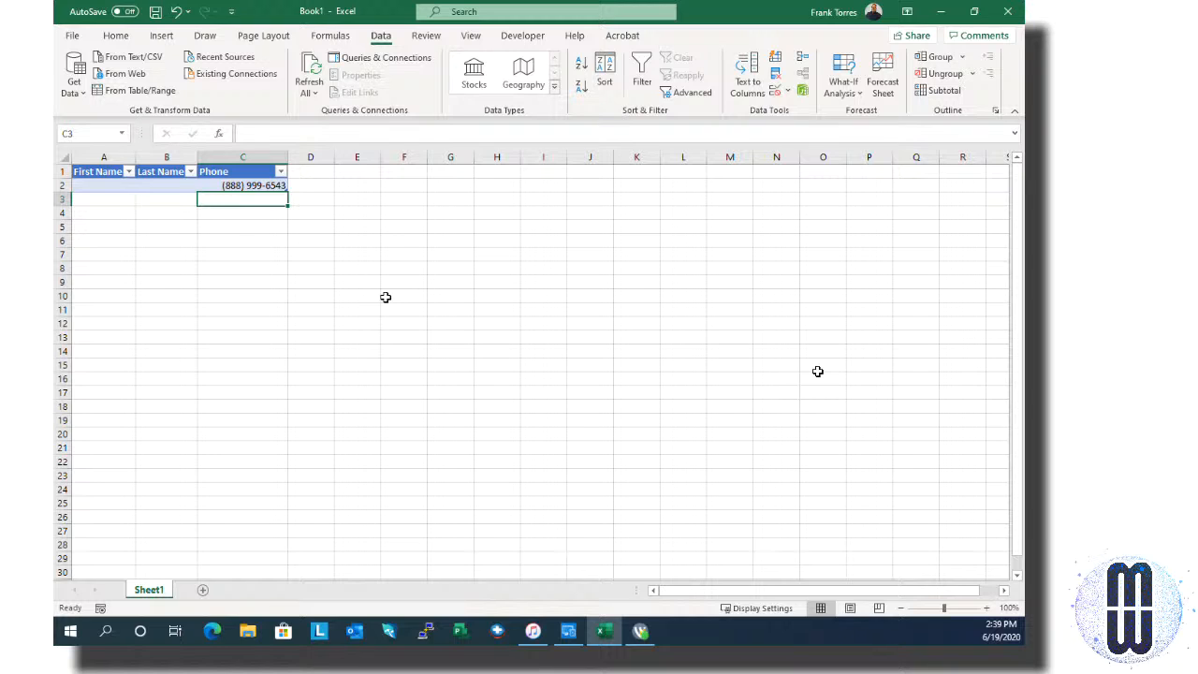
key(Up)
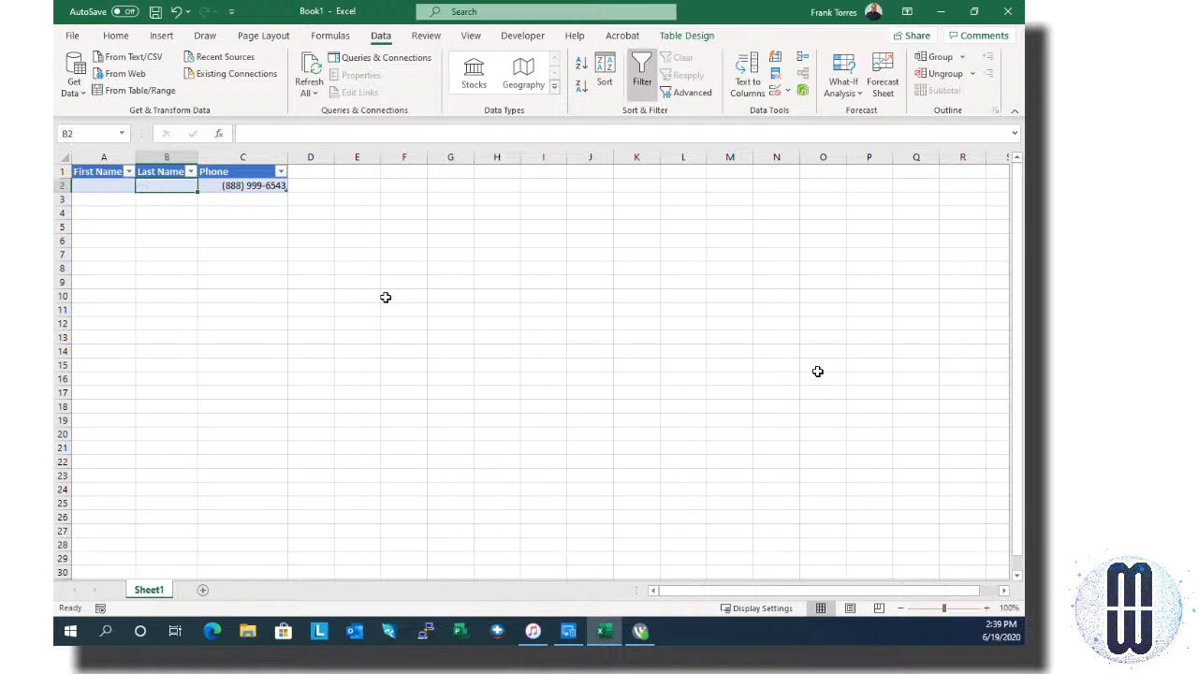
key(Left)
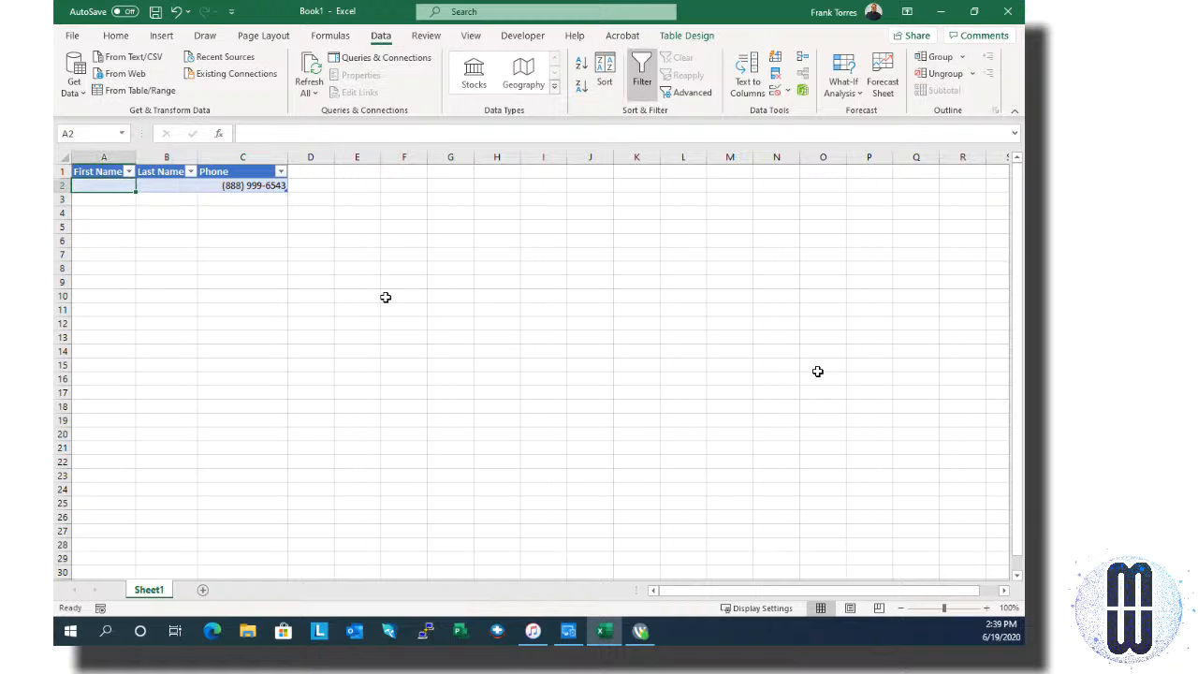
text(John)
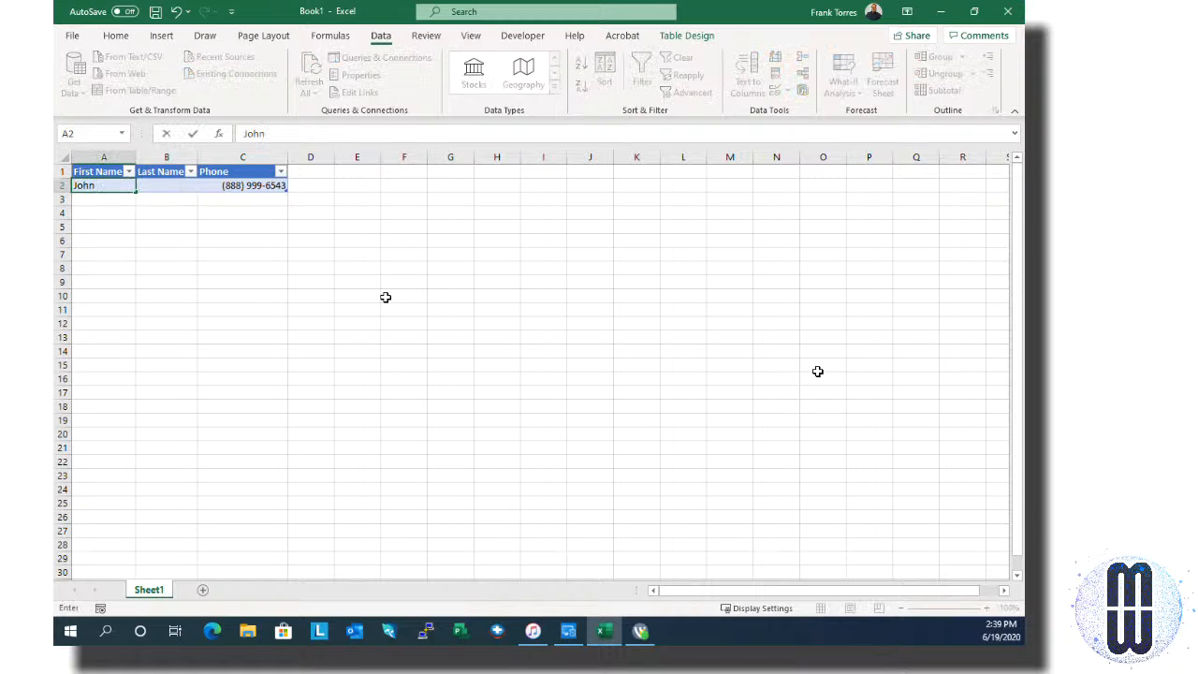
key(Tab)
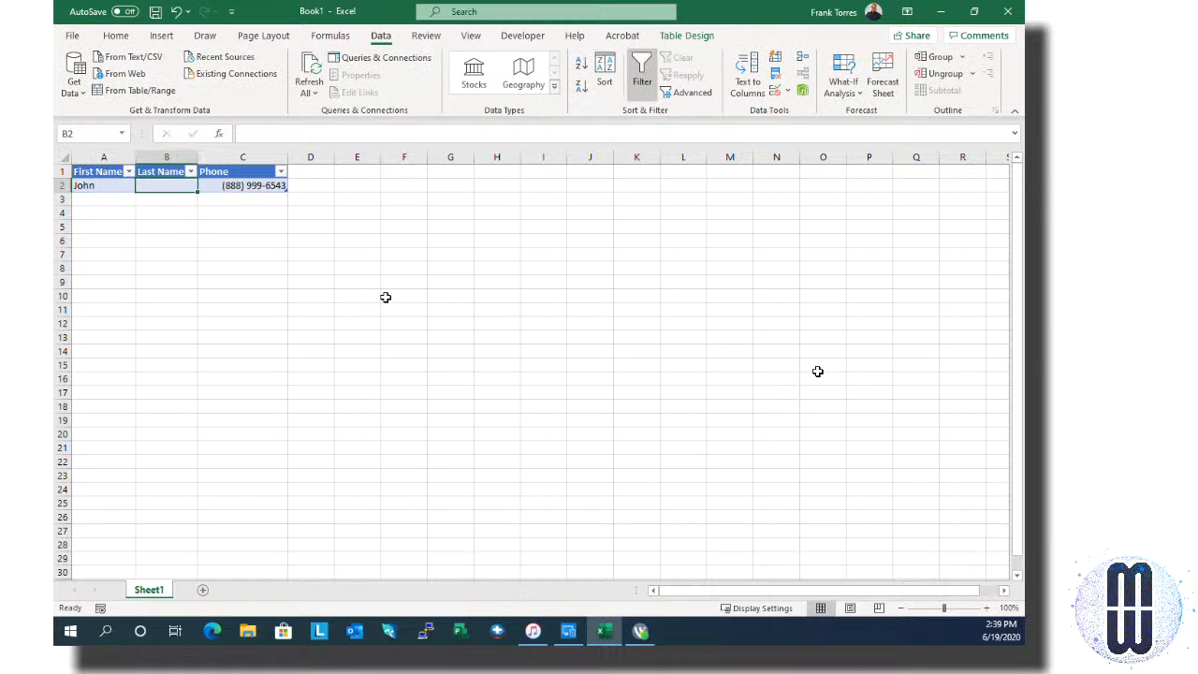
text(Doe)
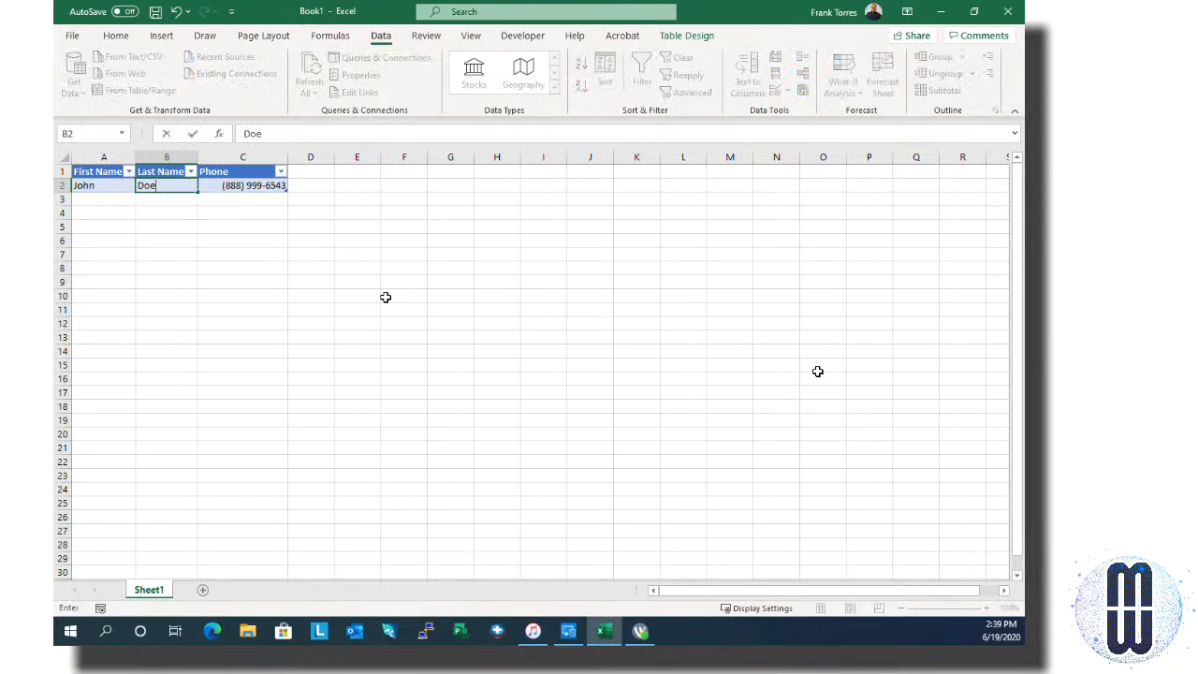
key(Tab)
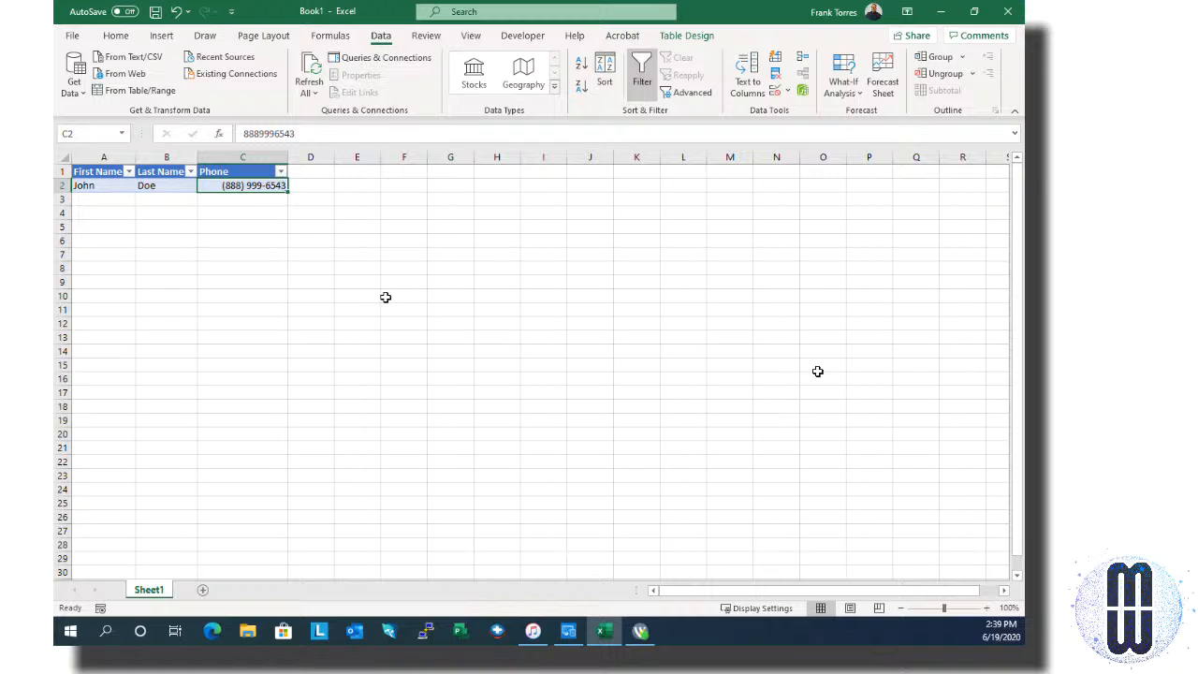
key(Return)
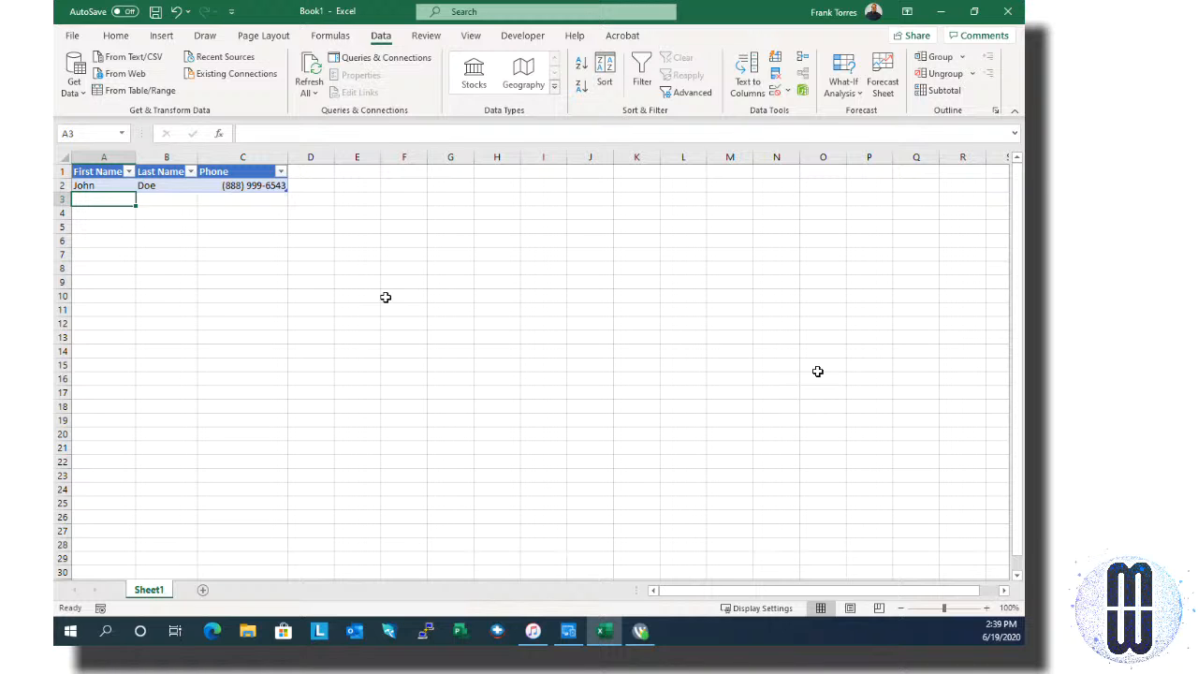
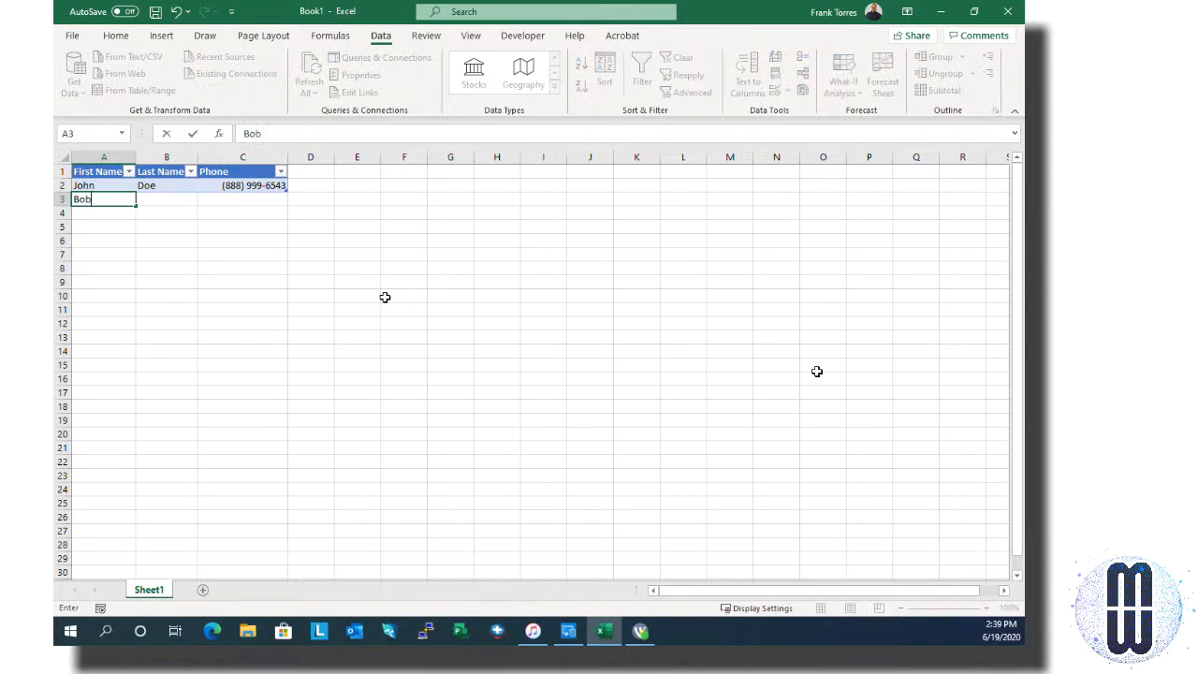
Step: Fill row 3 with a sample first and last name and a seven-digit phone number lacking an area code
key(Tab)
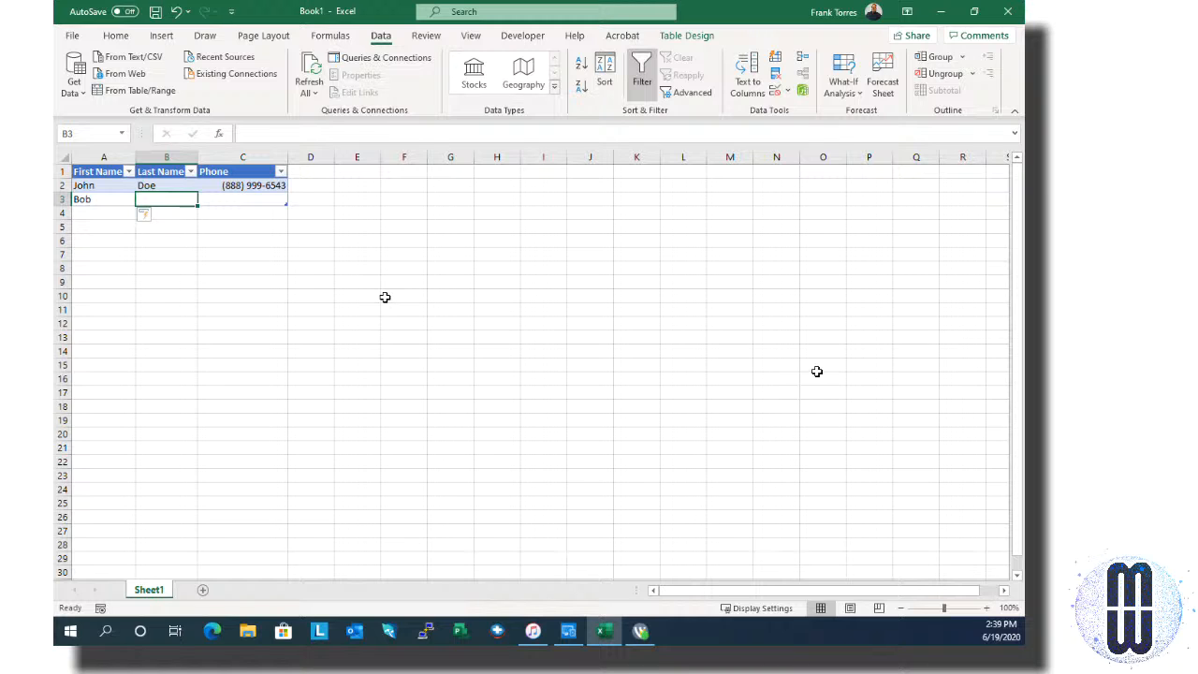
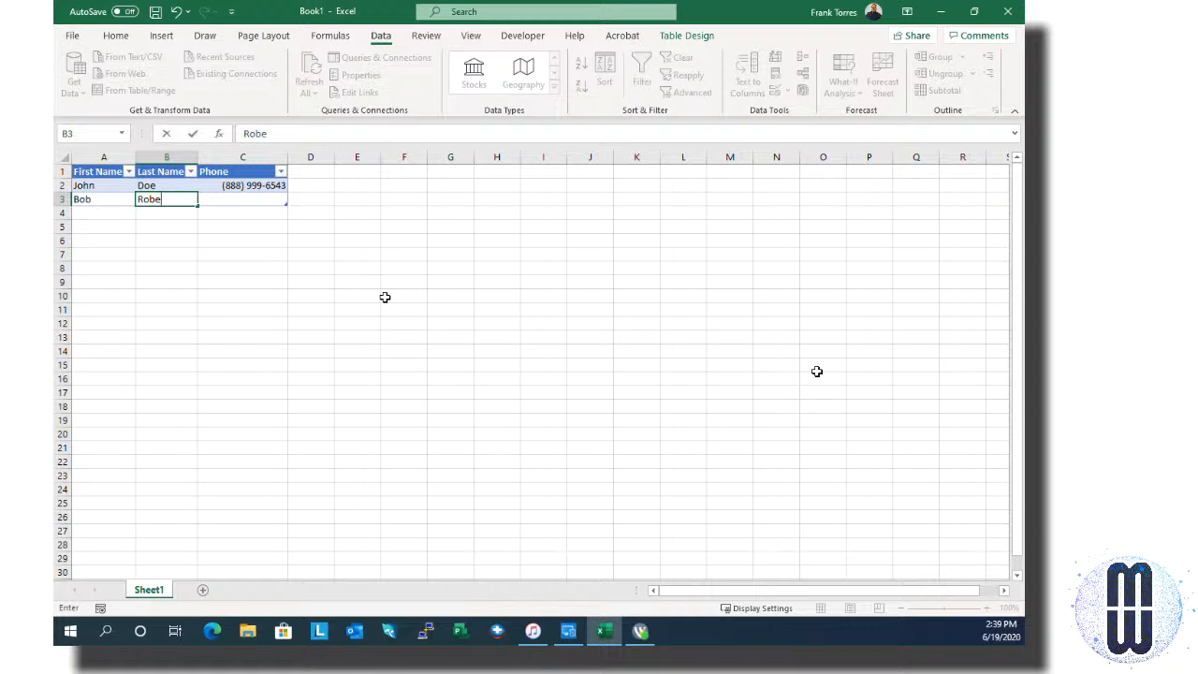
key(Tab)
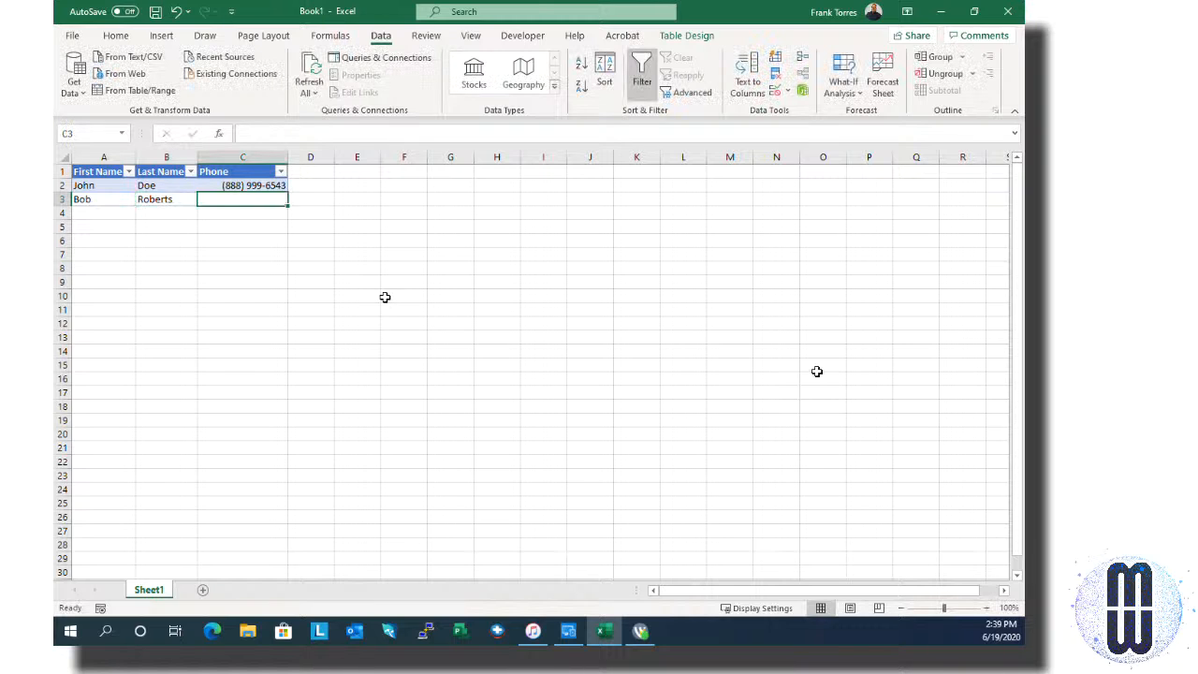
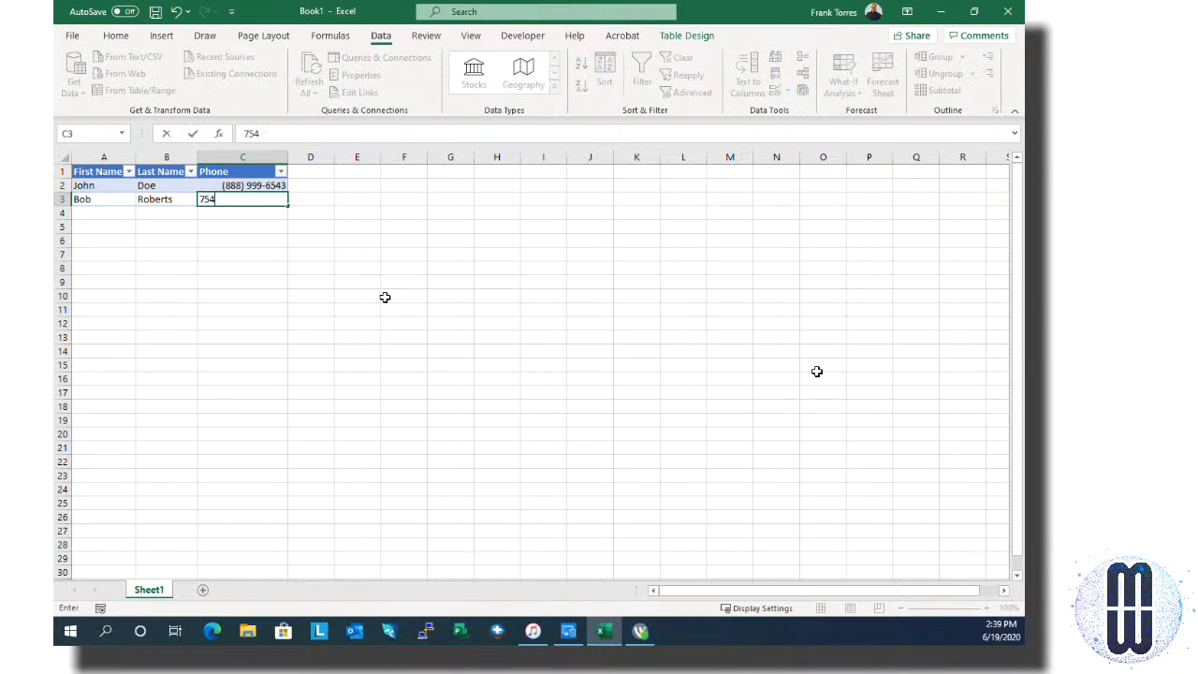
key(Return)
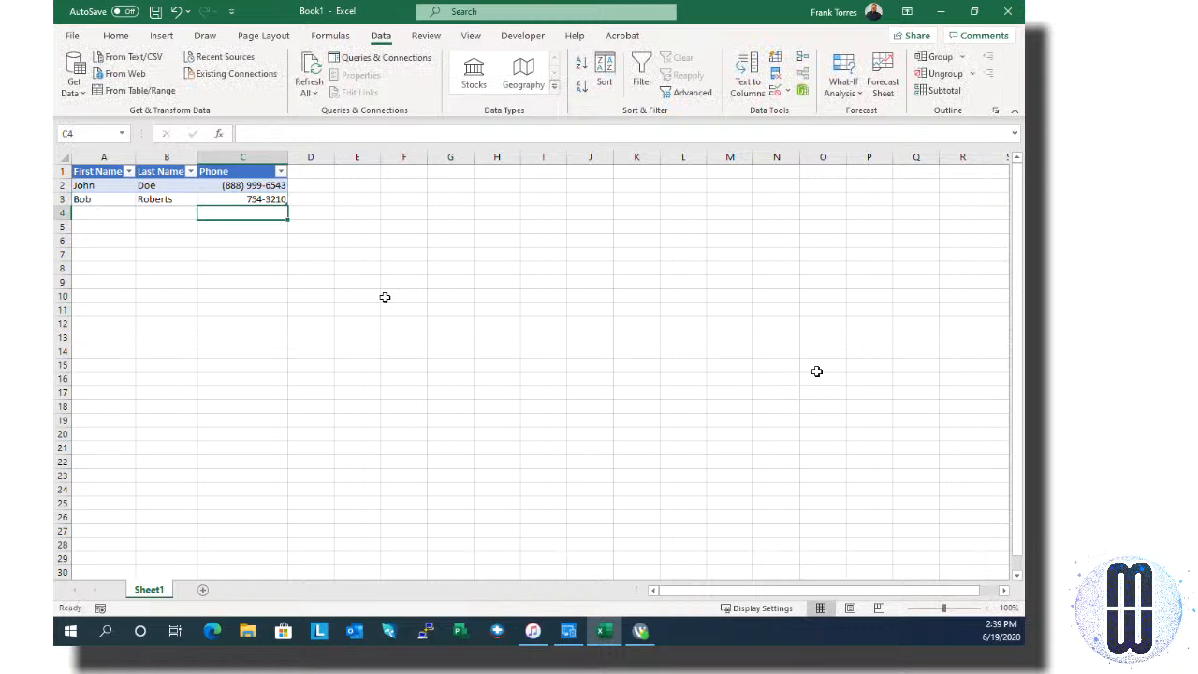
key(Up)
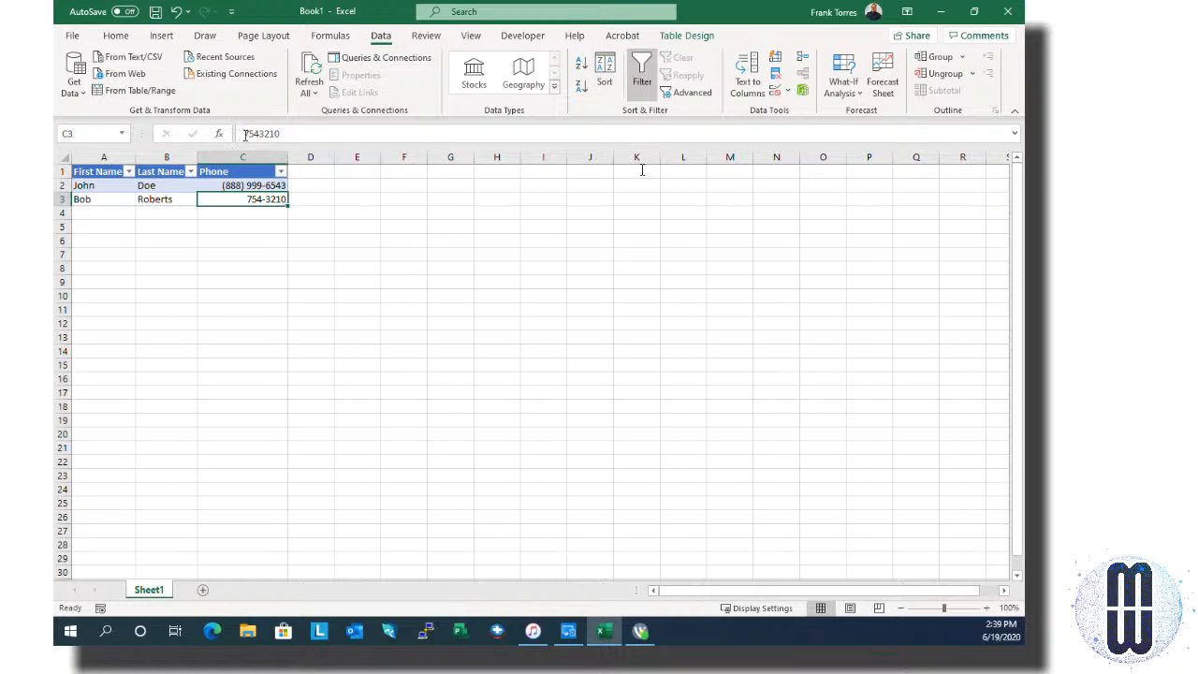
key(F2)
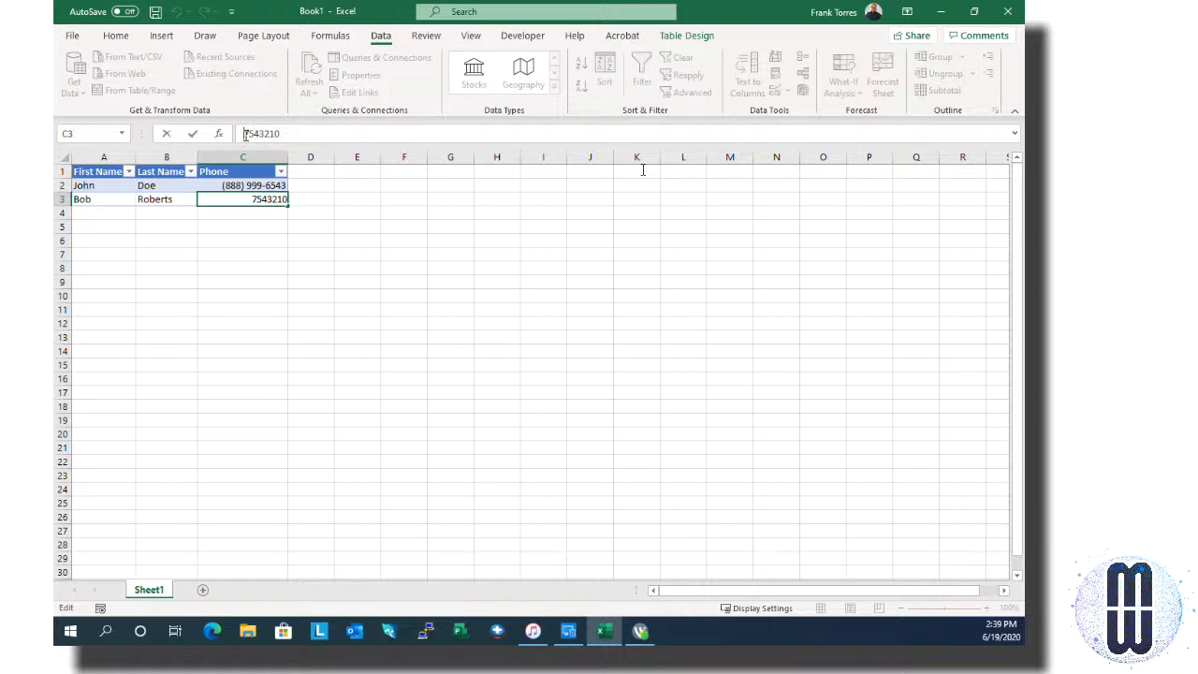
Step: Add the missing area code at the start of the second contact's phone number in C3
key(Return)
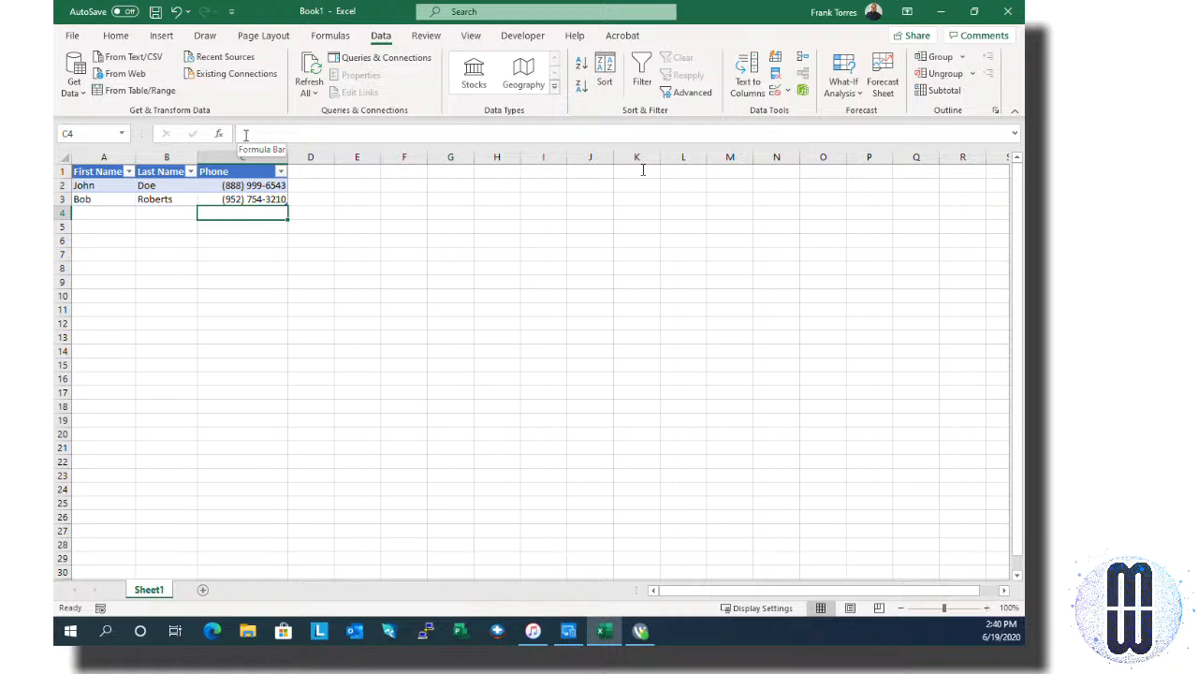
click(270, 187)
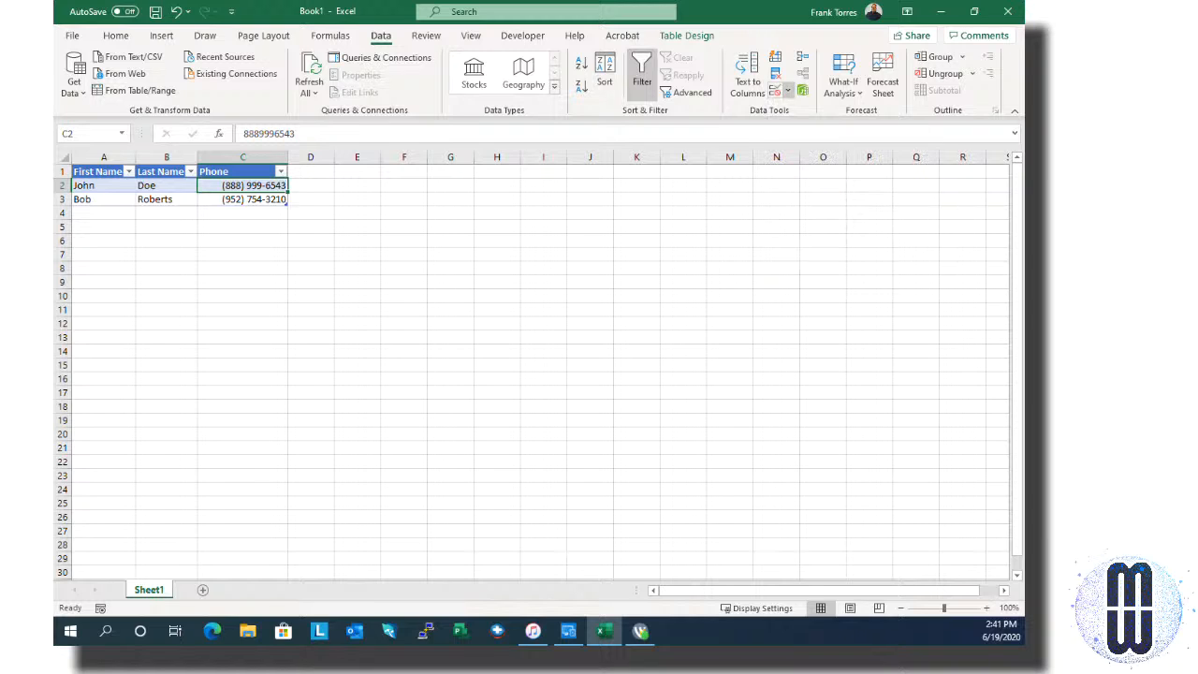
Step: Open the Data Validation dialog for phone cell C2 from the Data tab
click(787, 90)
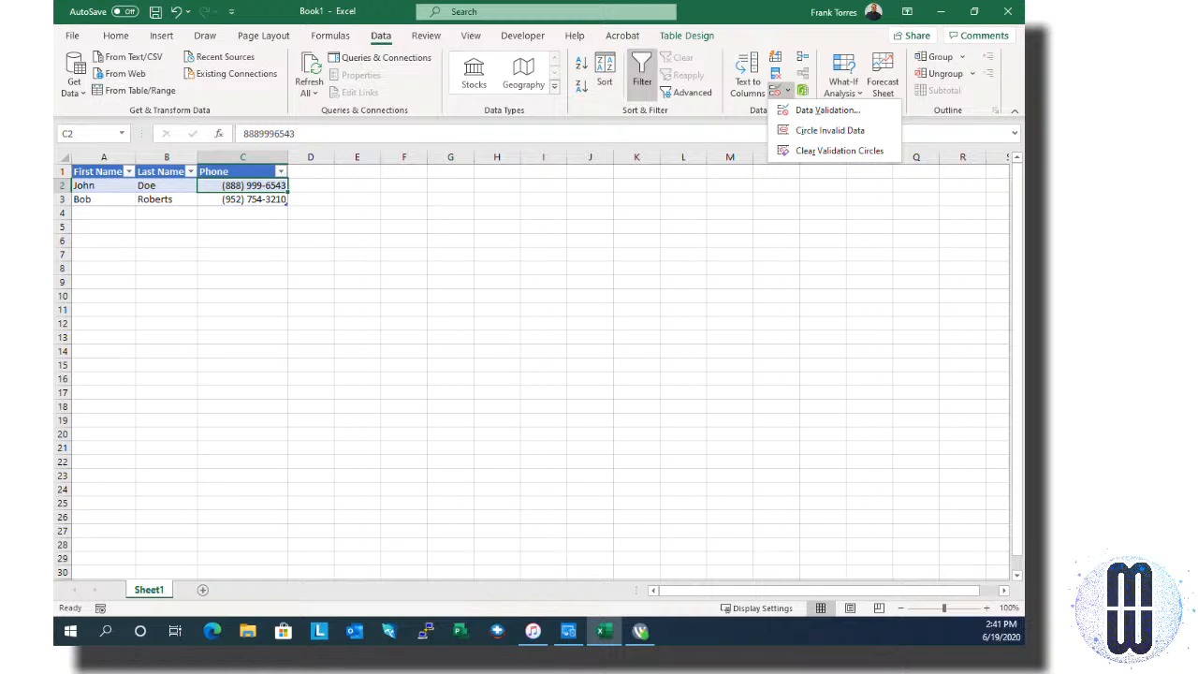
click(827, 109)
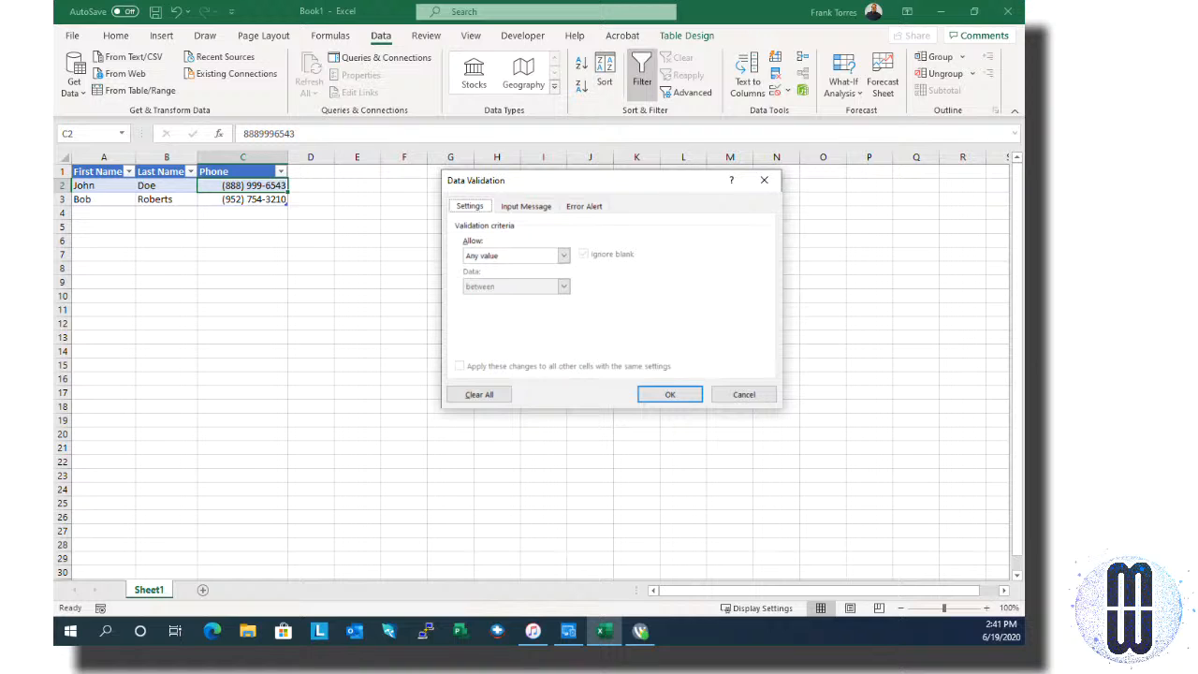
Step: Set the validation criteria to allow Whole number values between a minimum and maximum
click(563, 256)
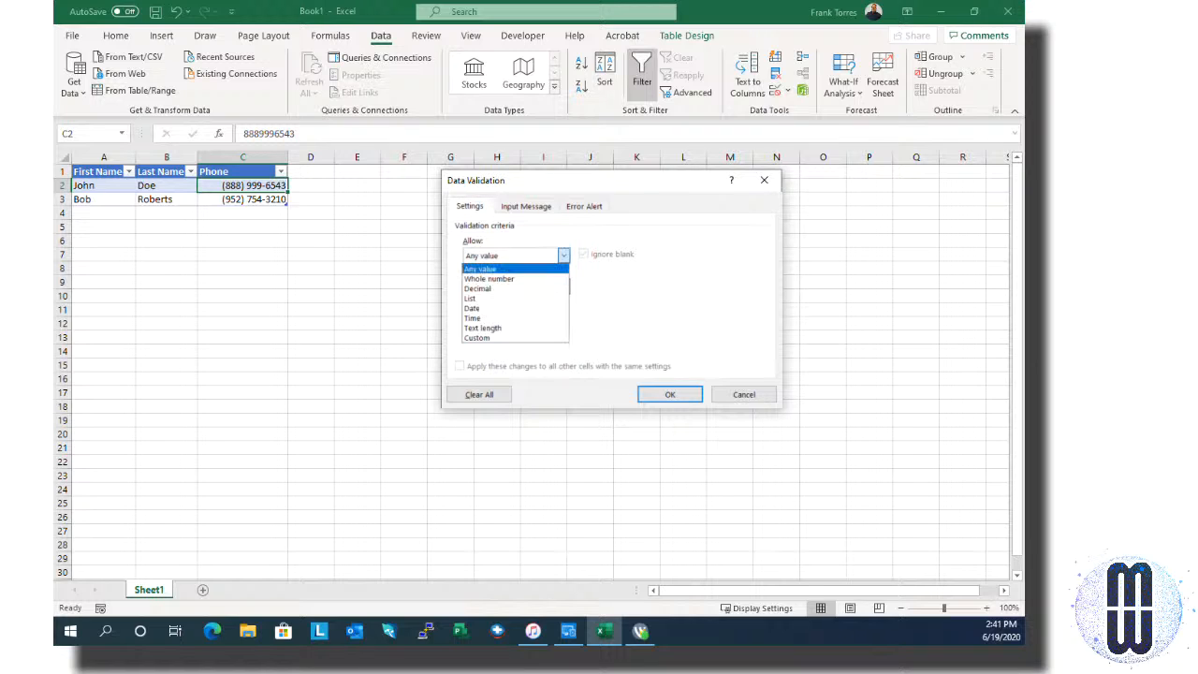
key(Down)
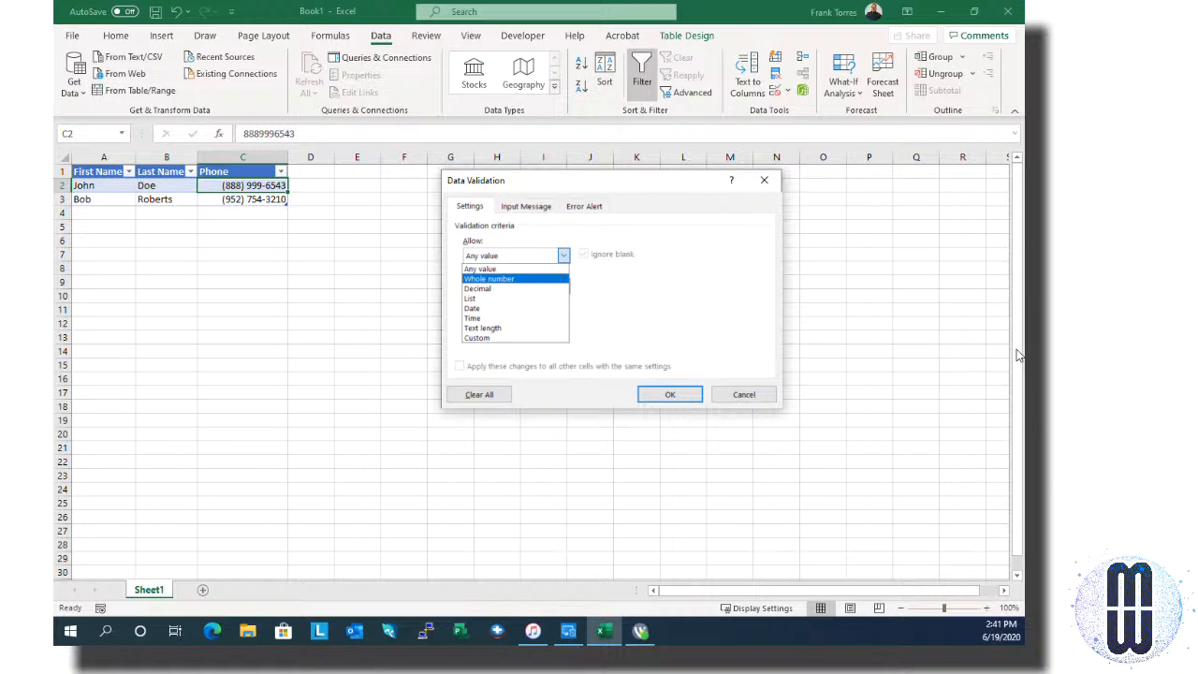
key(Down)
key(Down)
key(Down)
key(Down)
key(Down)
key(Down)
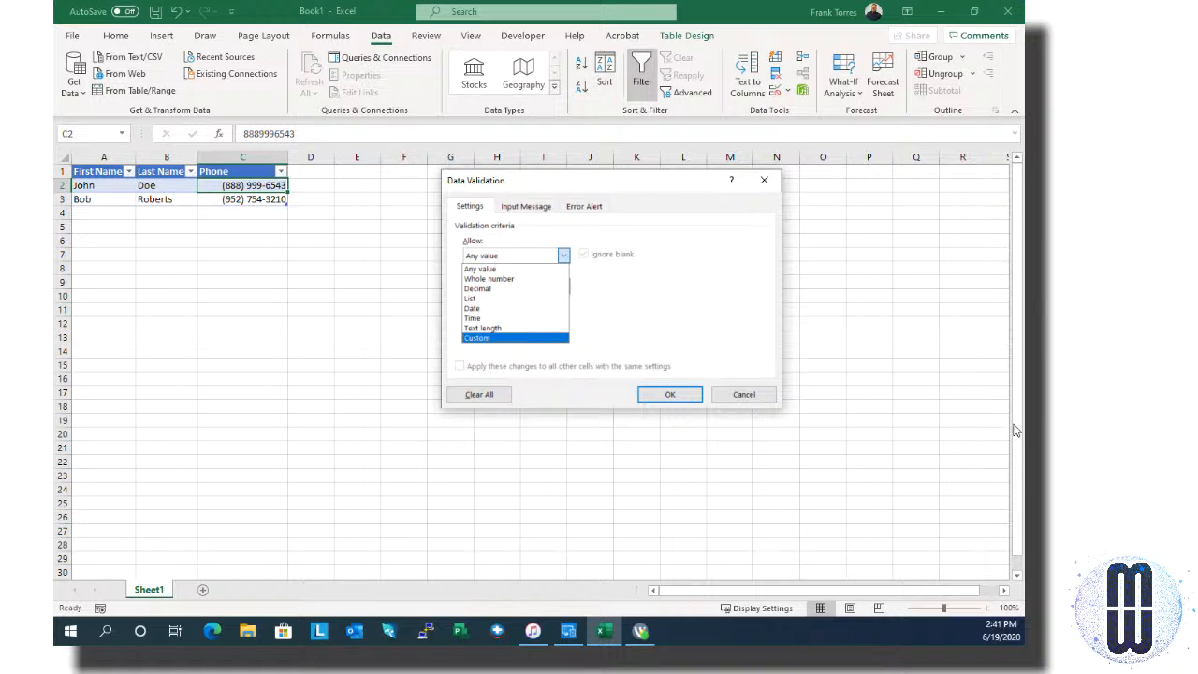
key(Return)
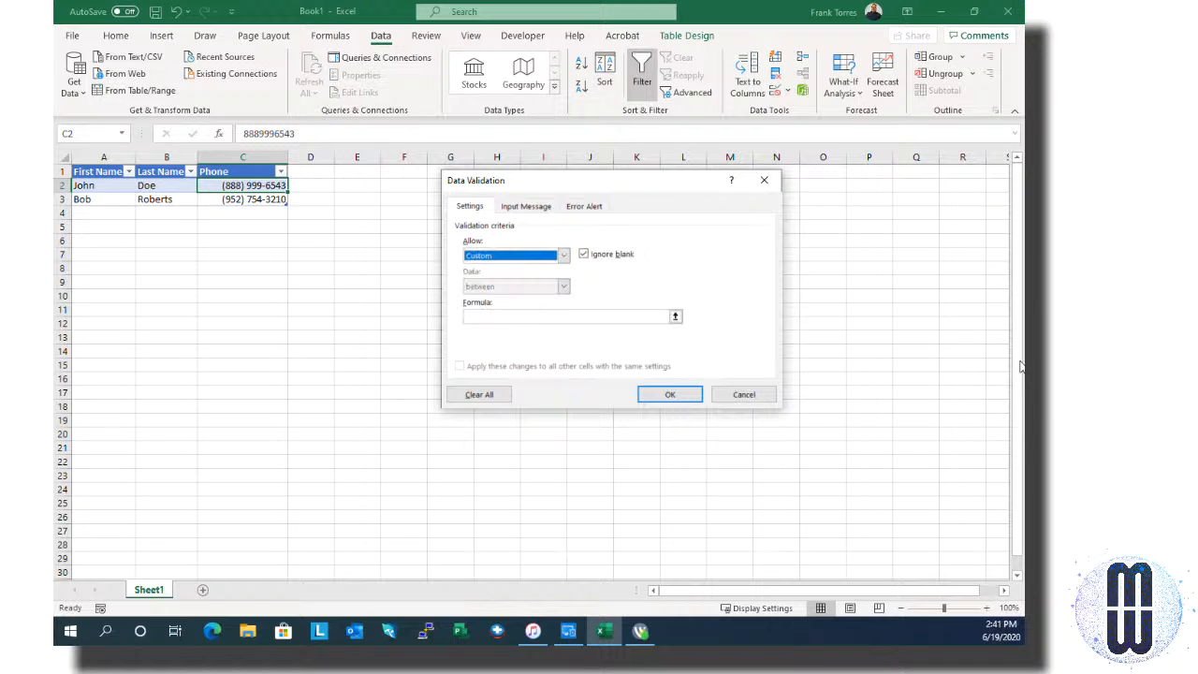
key(alt+Down)
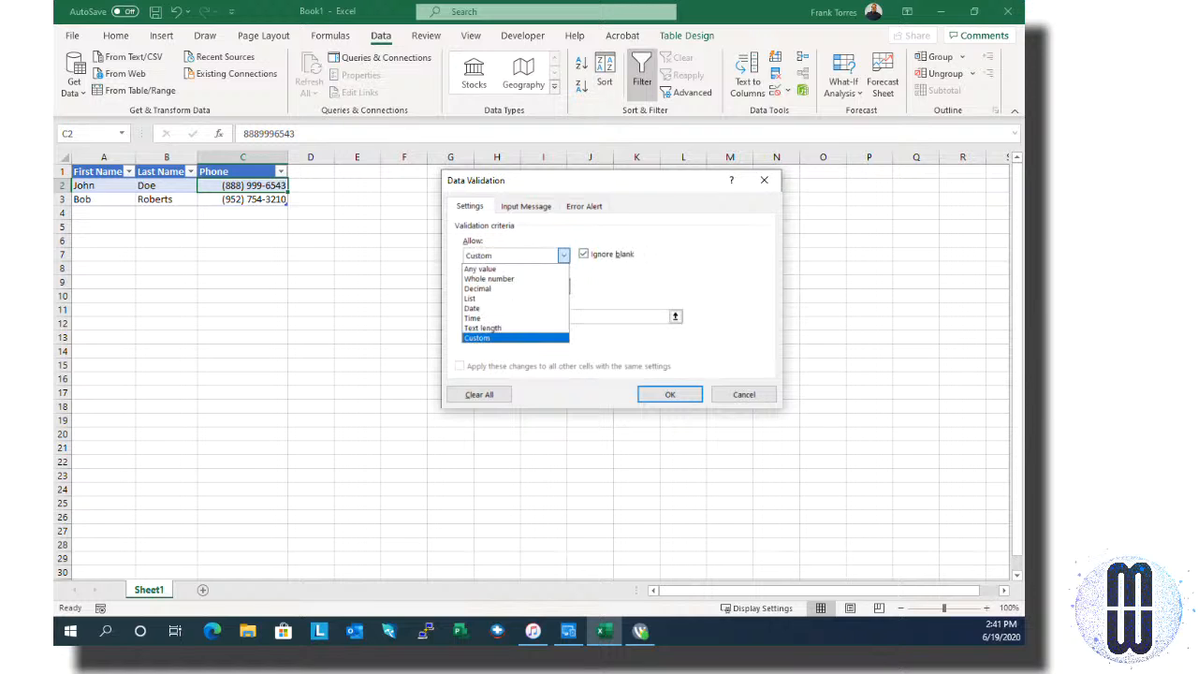
key(Home)
key(Down)
key(Down)
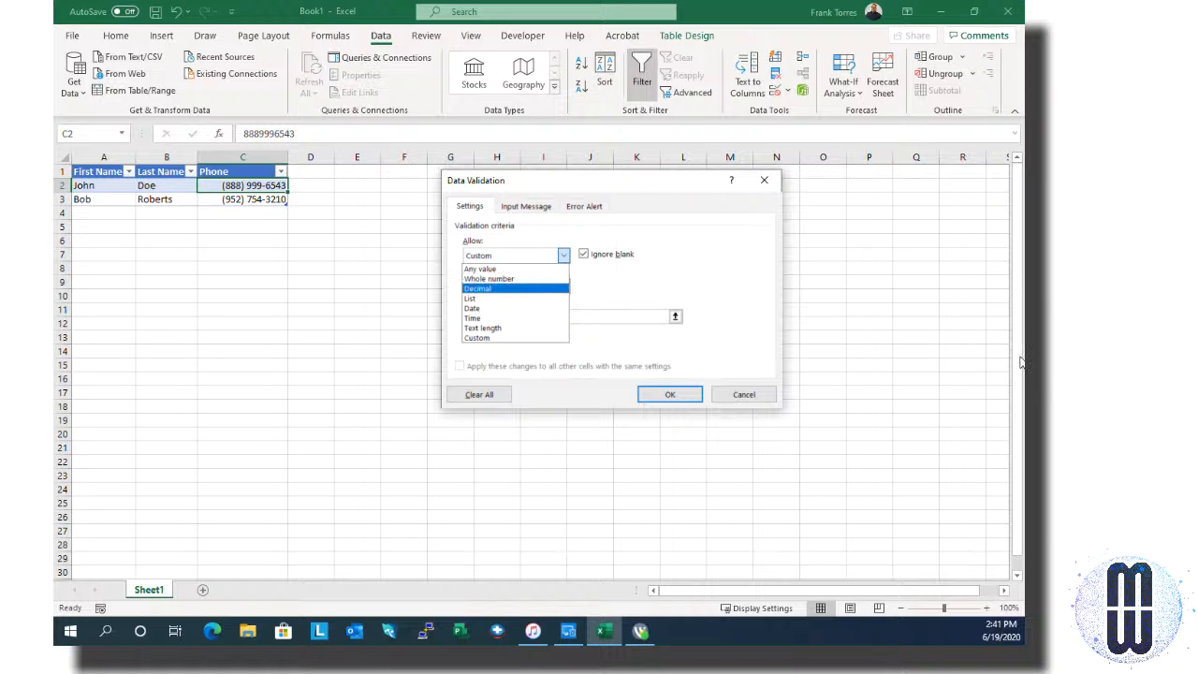
key(Up)
key(Return)
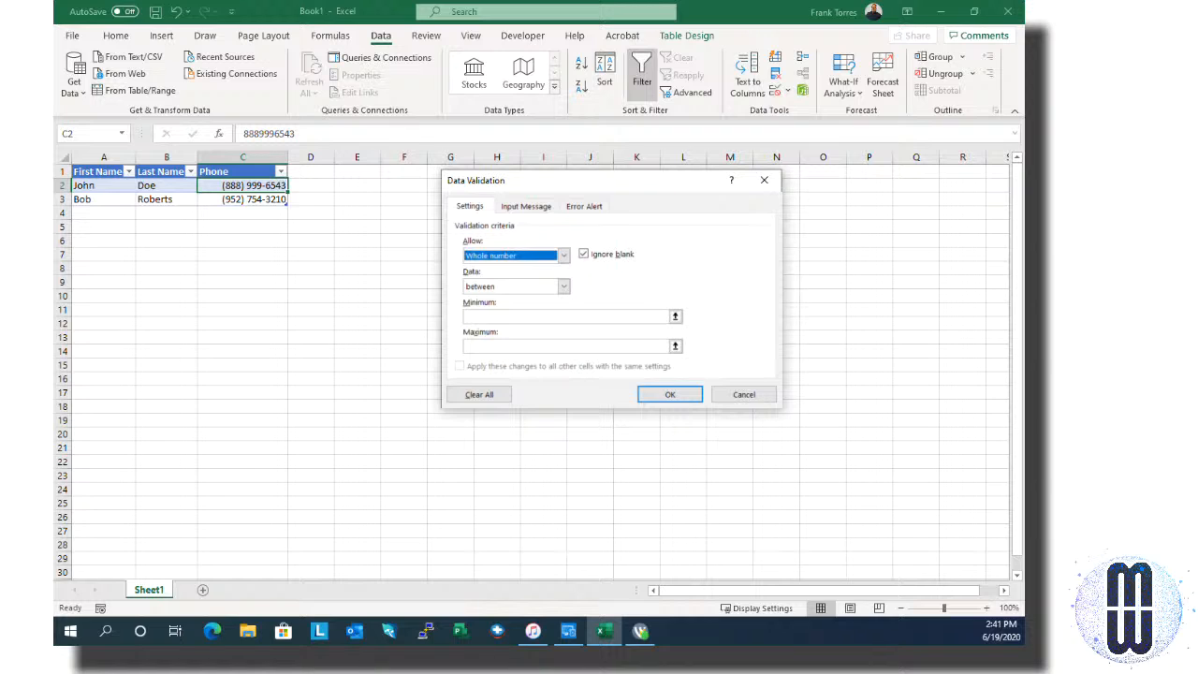
click(588, 314)
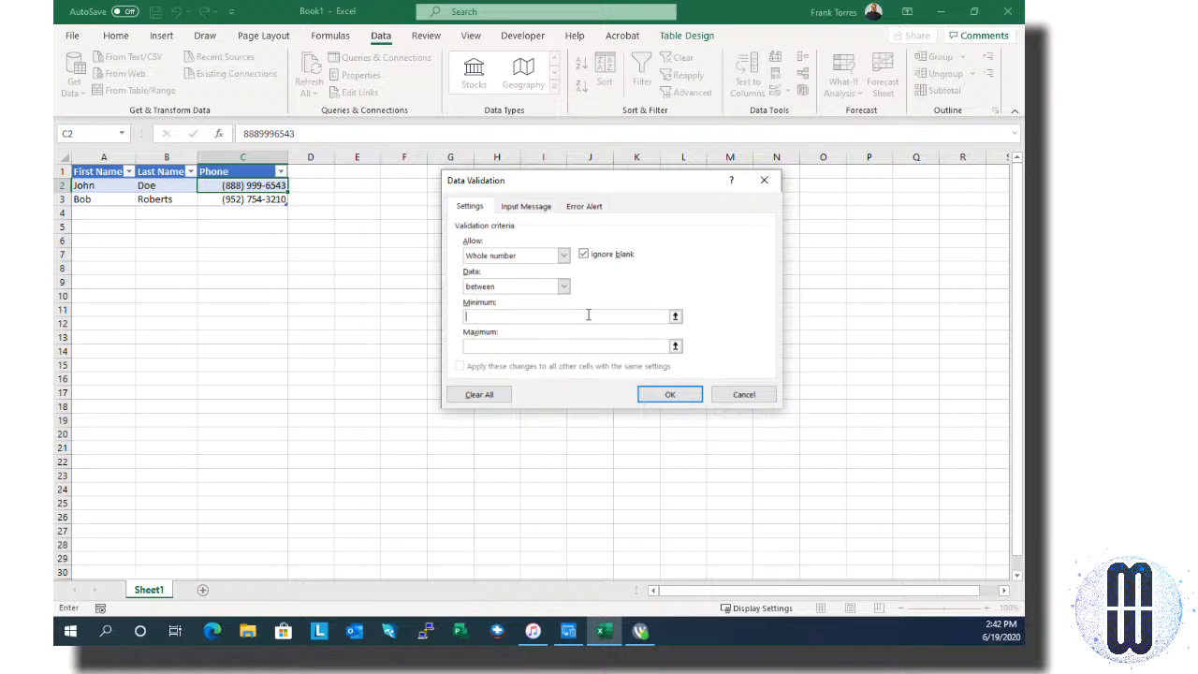
text(200)
text(200)
text(0000)
key(Tab)
text(9)
text(99)
text(999)
text(9999)
Step: Add an 'Invalid Data' error alert asking for a valid phone number, then apply the rule
click(584, 206)
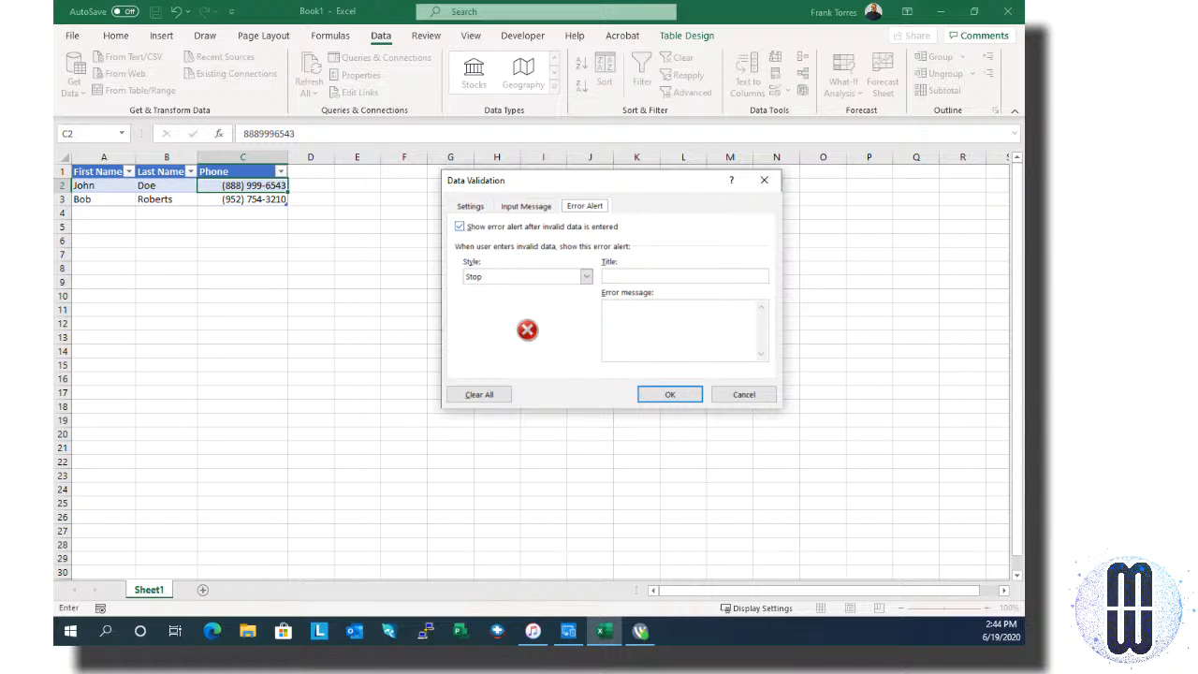
click(634, 274)
text(In)
text(valid)
text( Data)
text(Your i)
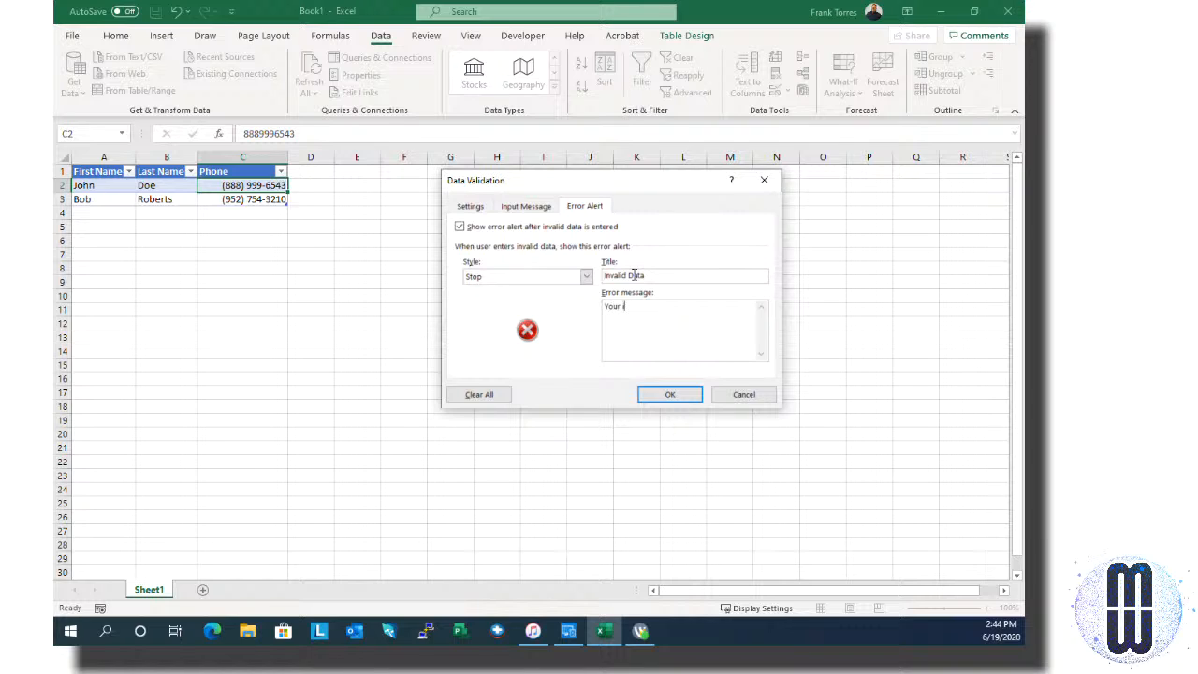
text(nput is invalid.  Please enter a valid phone num)
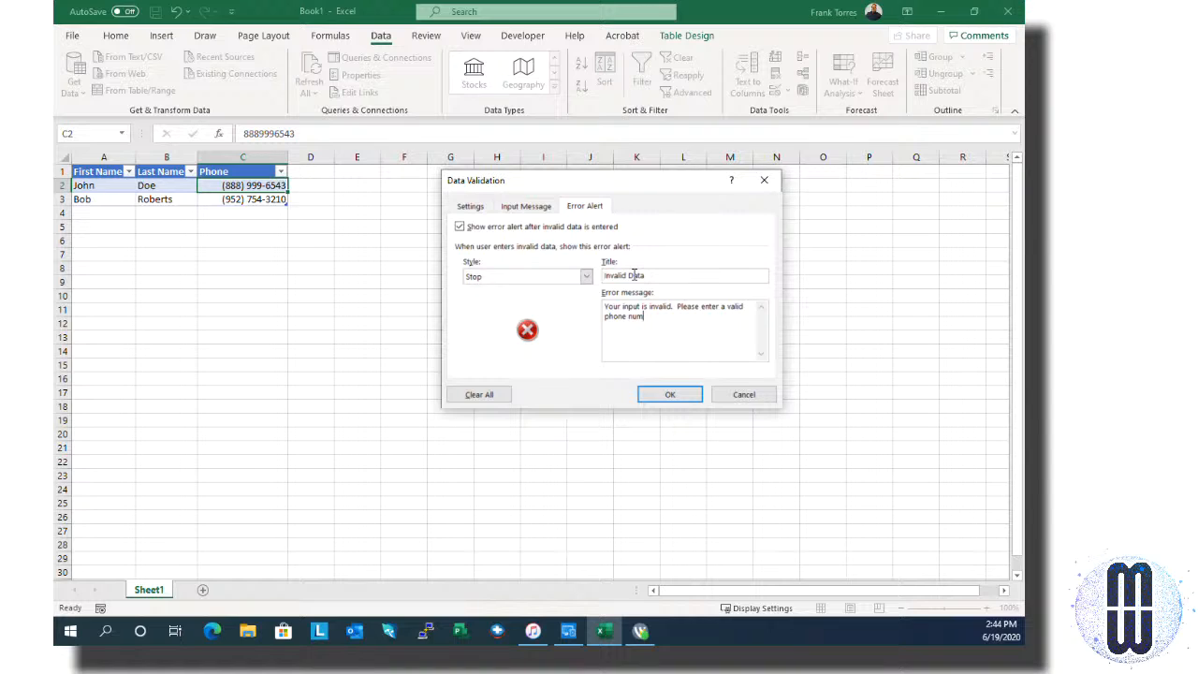
text(ber.)
click(648, 388)
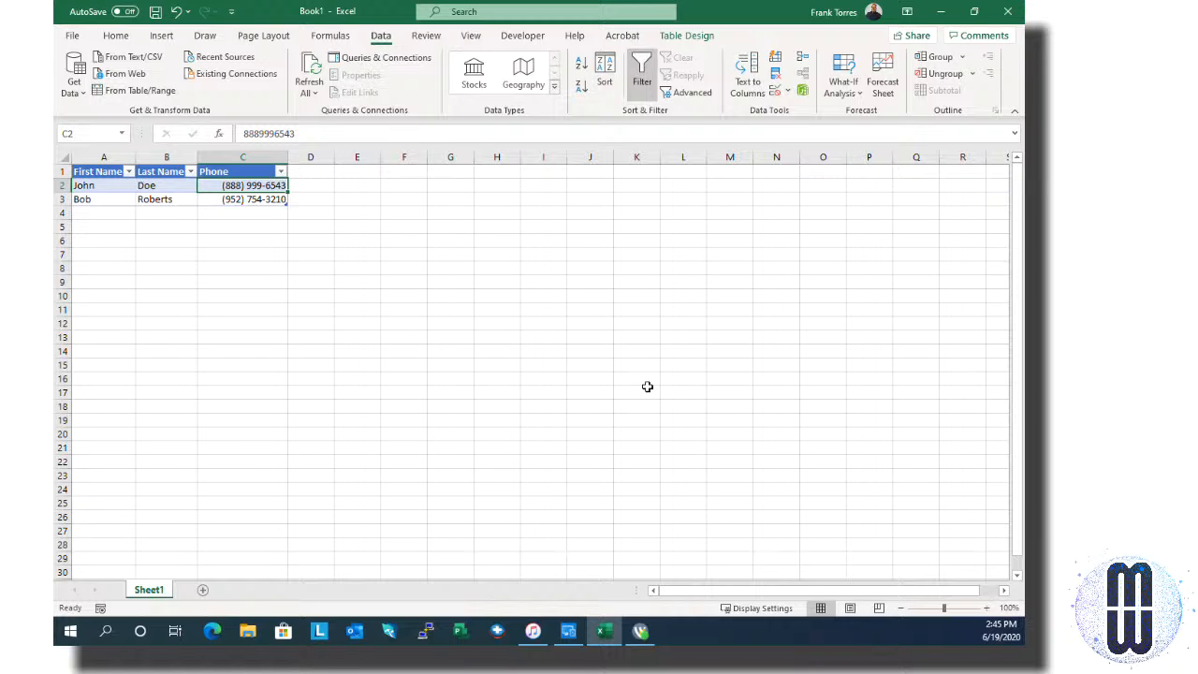
Step: Move the selection to cell A4, the first empty row of the table
key(Down)
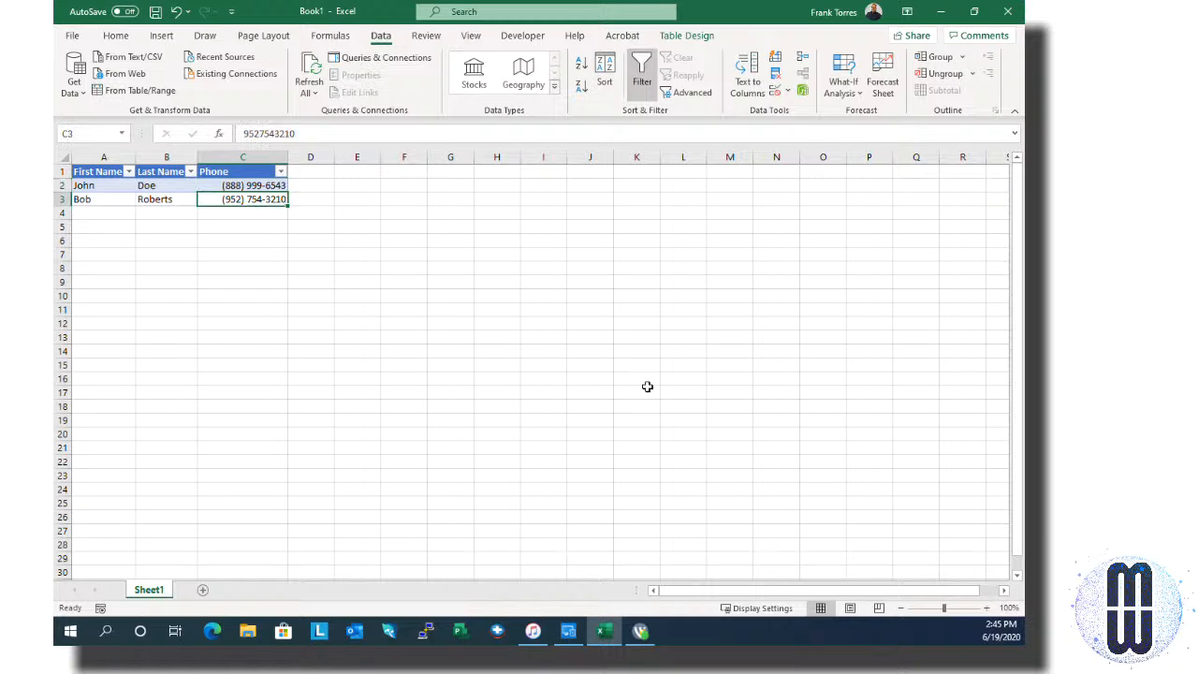
key(Down)
key(Left)
key(Left)
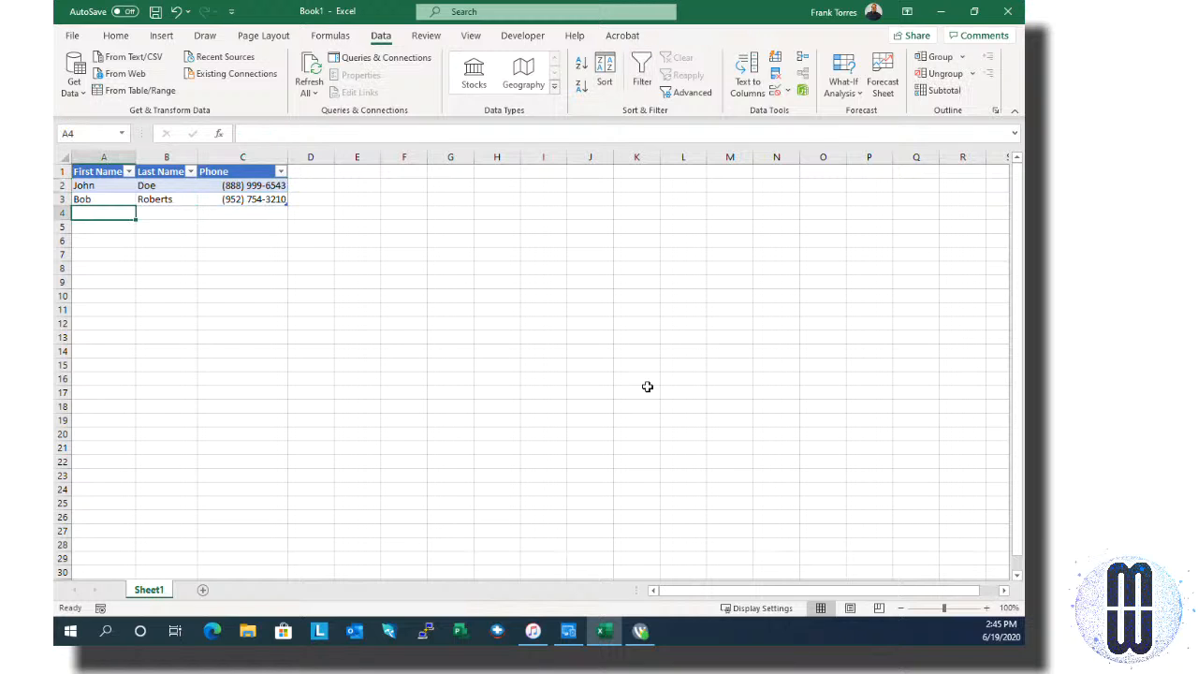
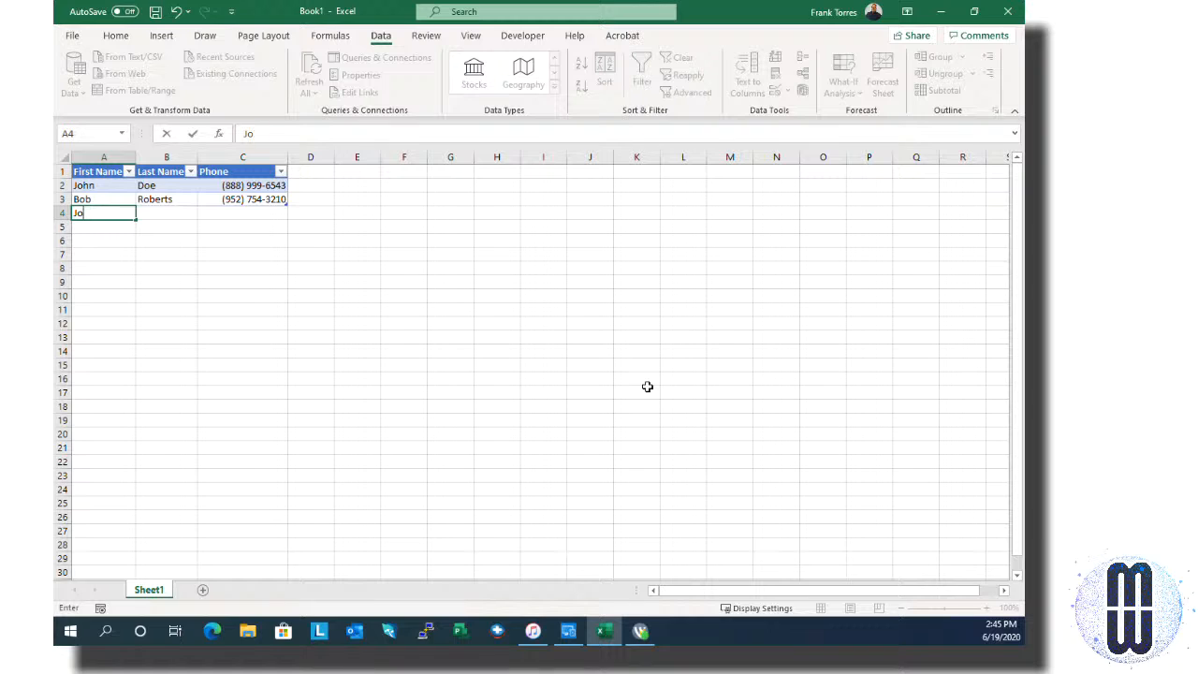
Step: Enter a third contact's first name, last name and 11-digit phone number in row 4
key(Tab)
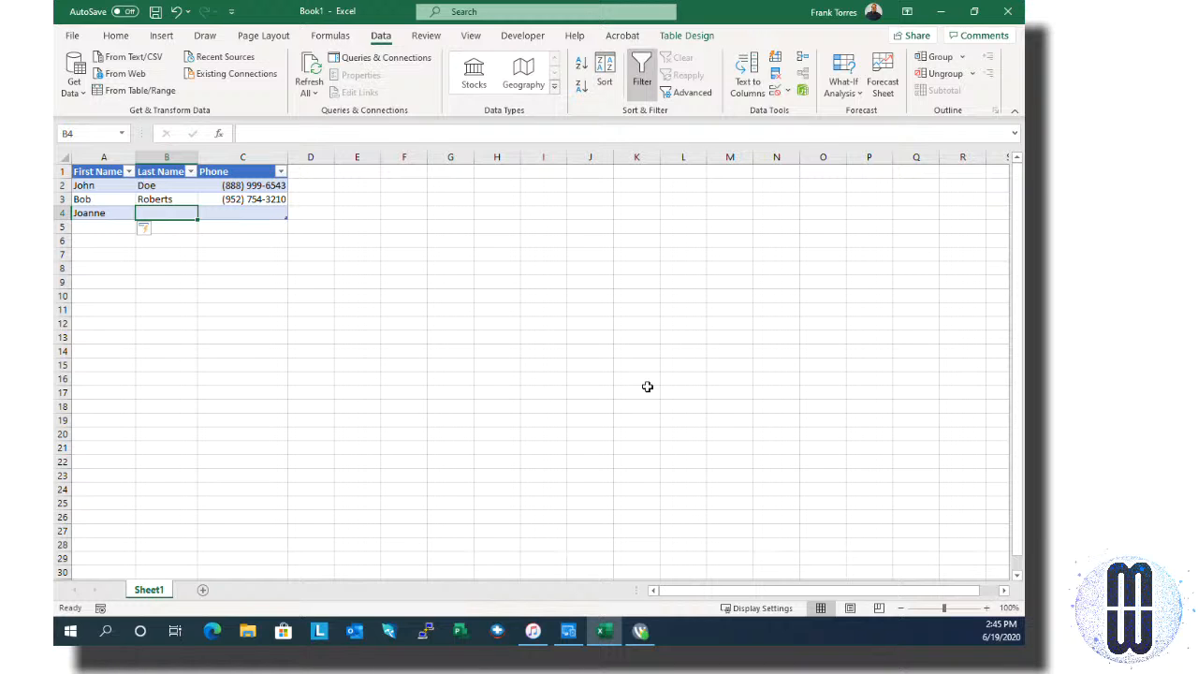
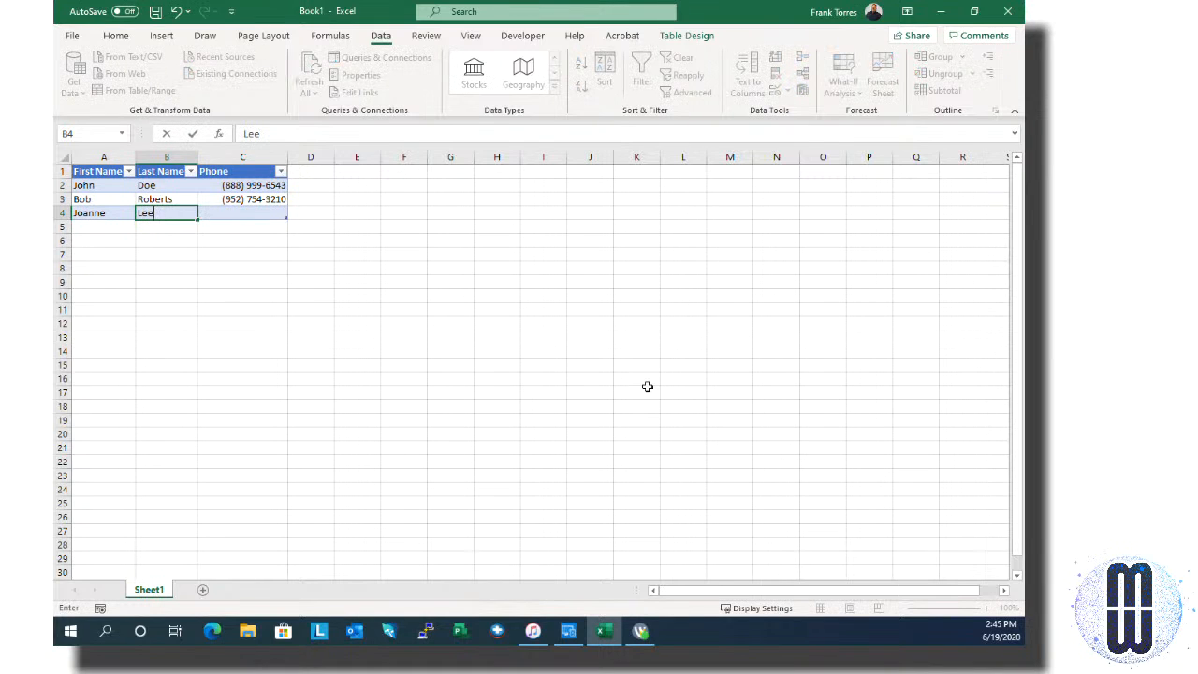
key(Tab)
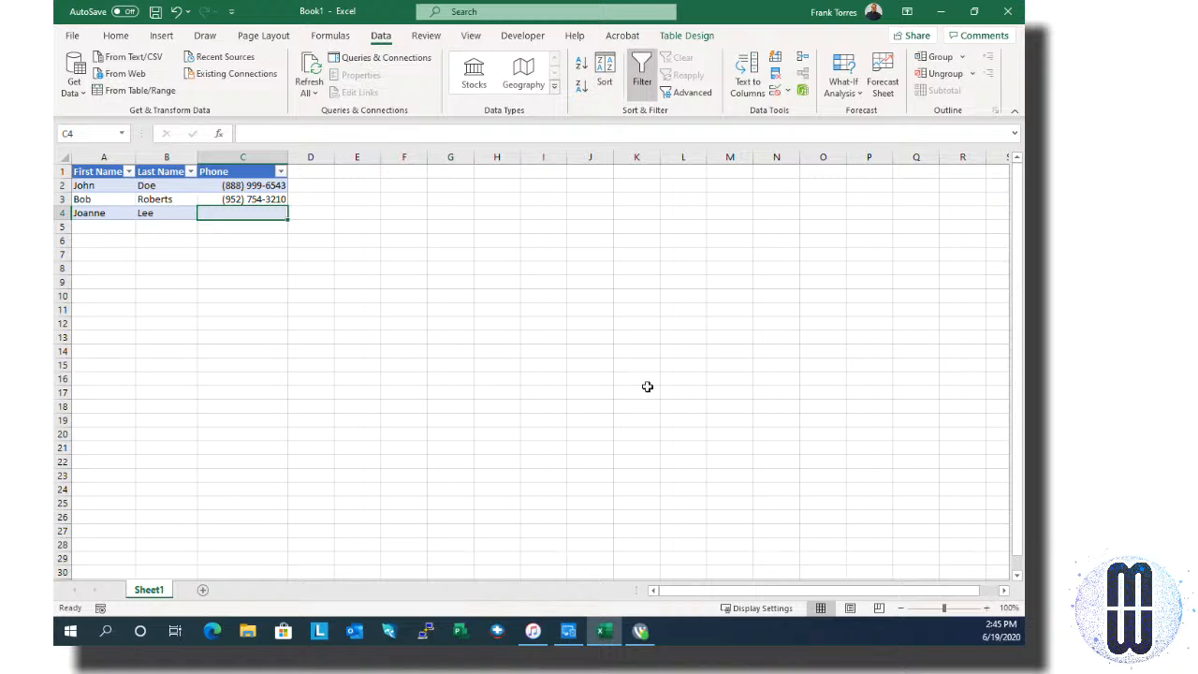
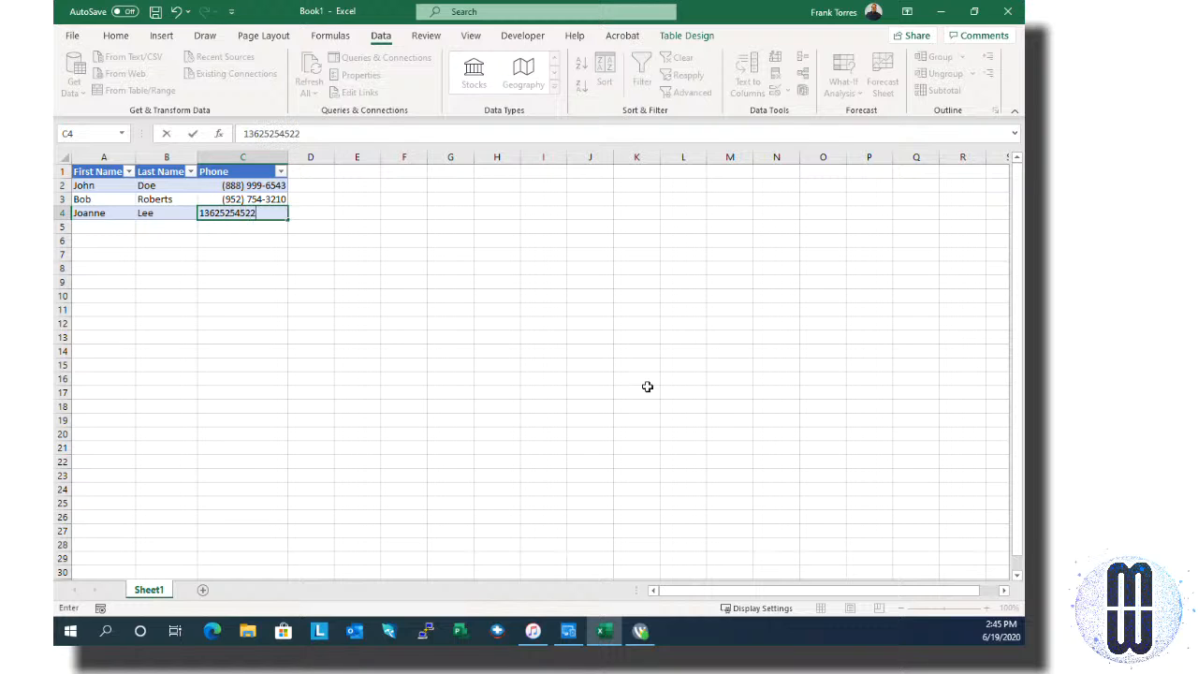
key(Return)
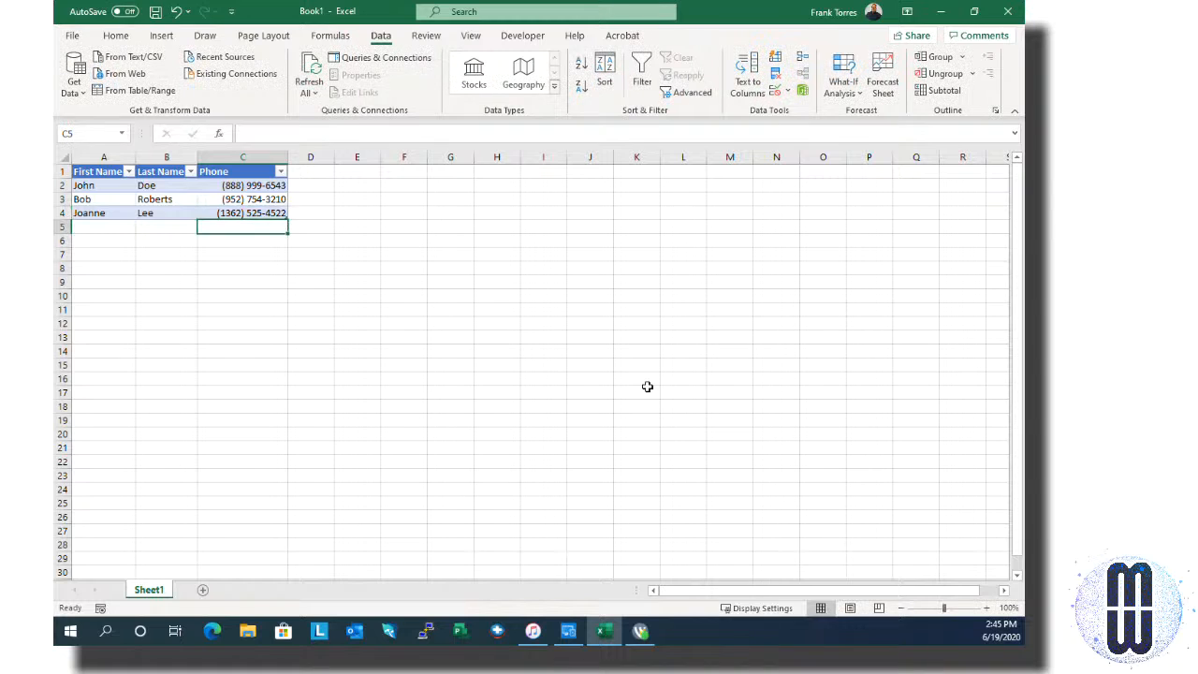
key(Up)
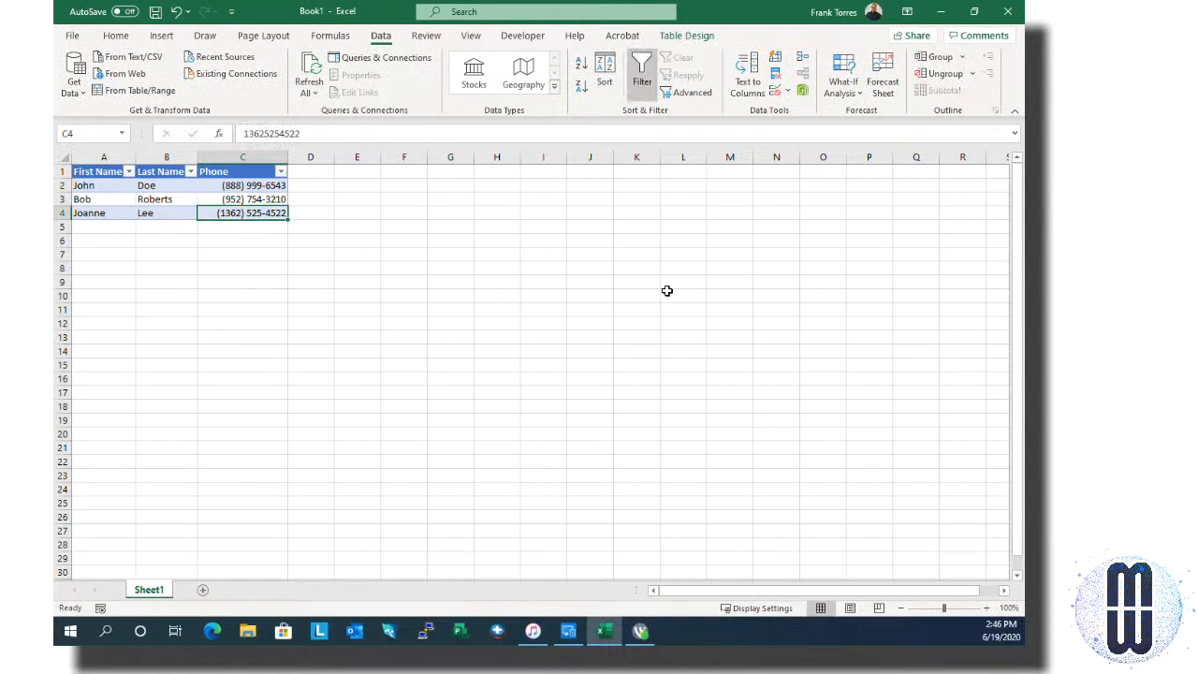
Step: Select the phone cells C2 through C4
click(267, 185)
drag(266, 185, 268, 223)
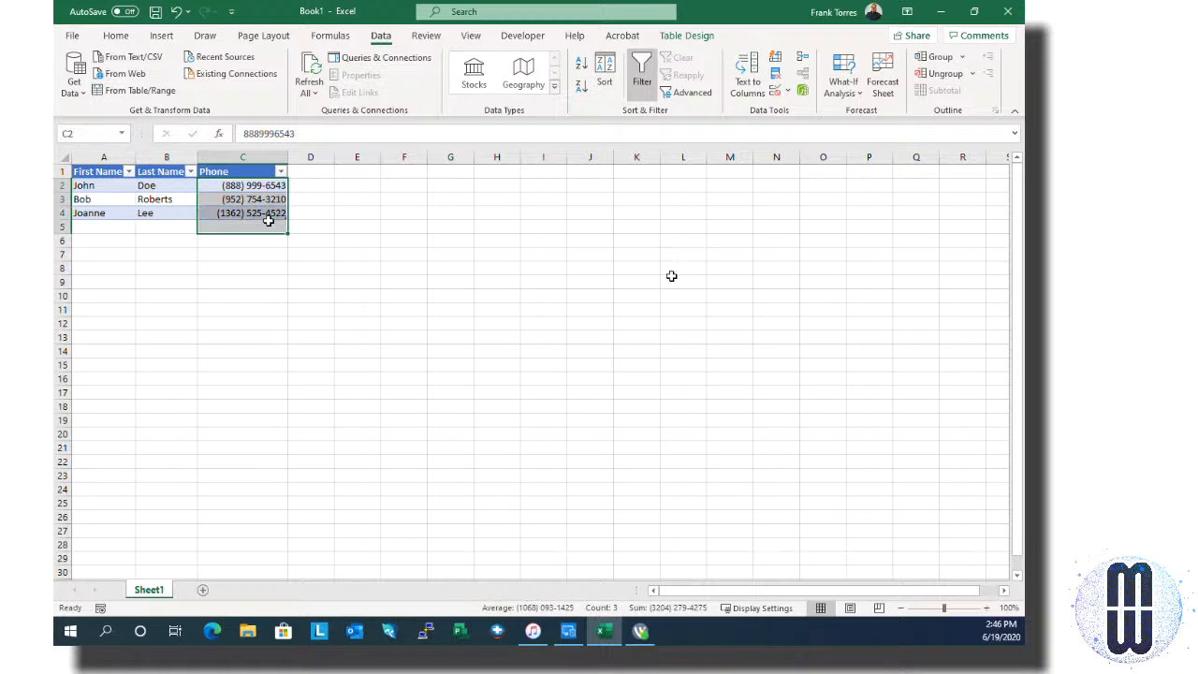
click(450, 198)
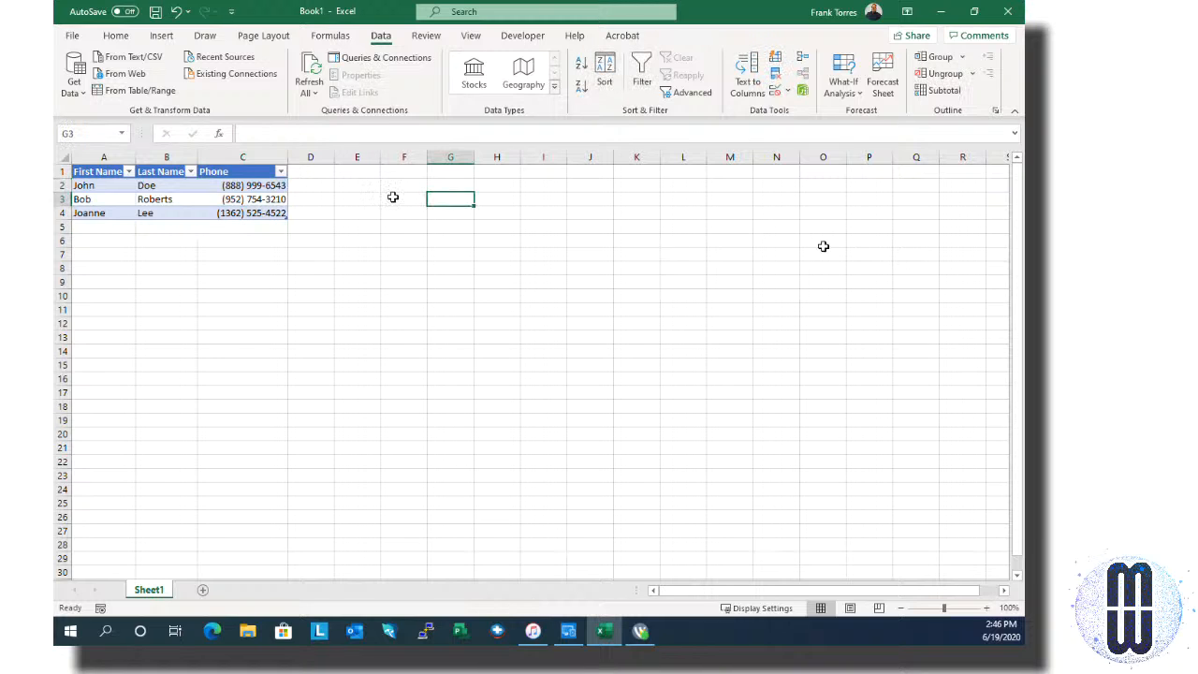
click(239, 187)
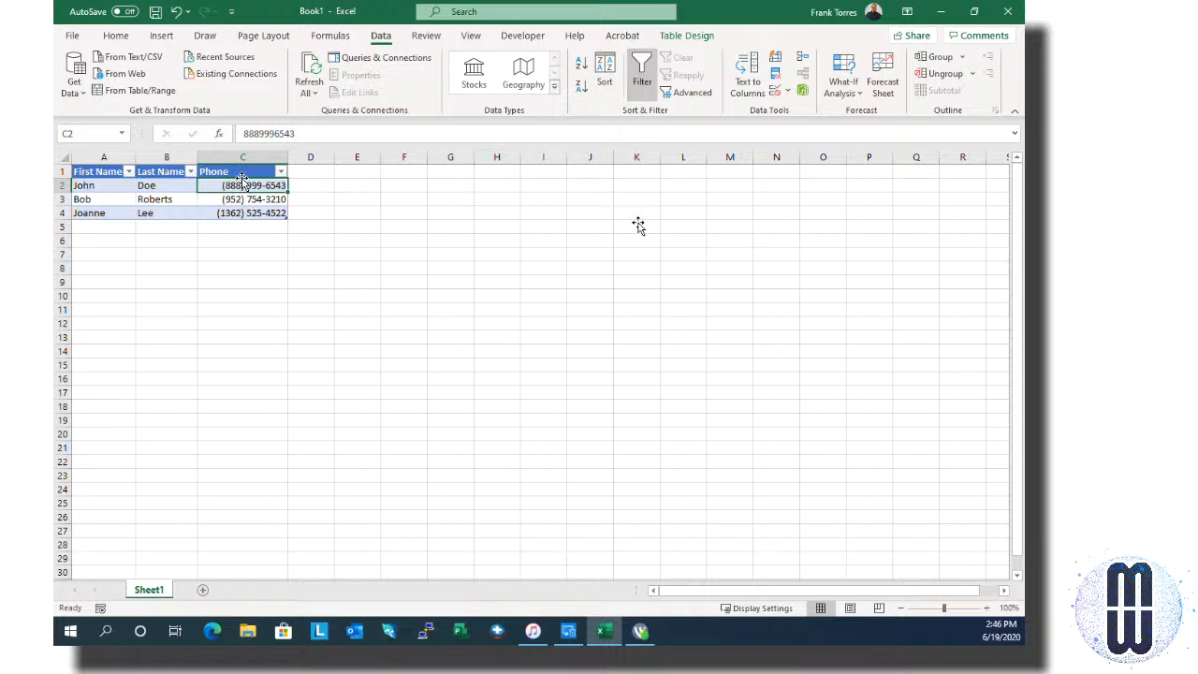
drag(241, 183, 248, 216)
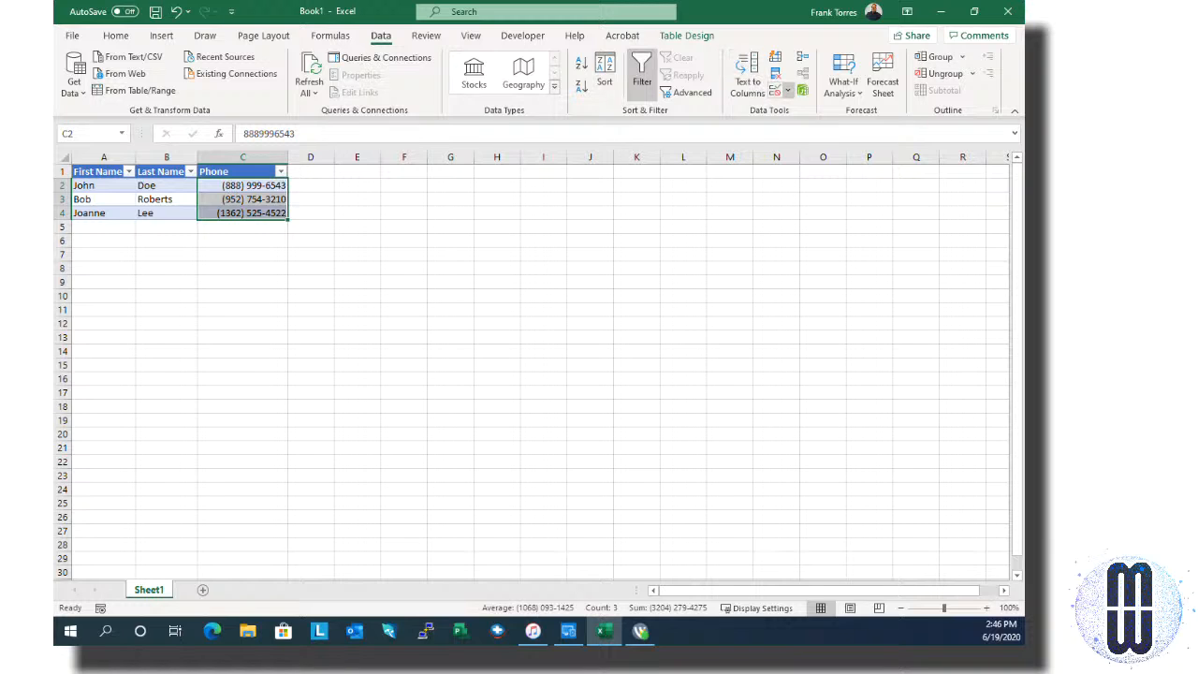
Step: Extend the existing phone validation to the selected cells C2:C4 and confirm it
click(788, 90)
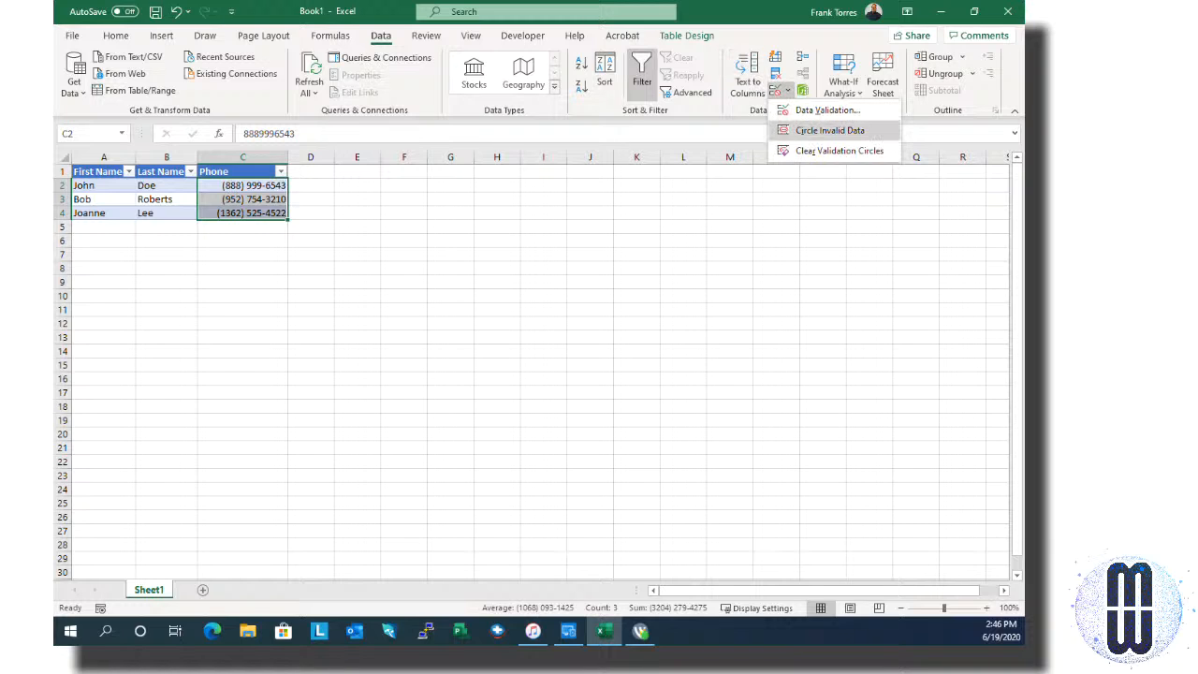
click(827, 110)
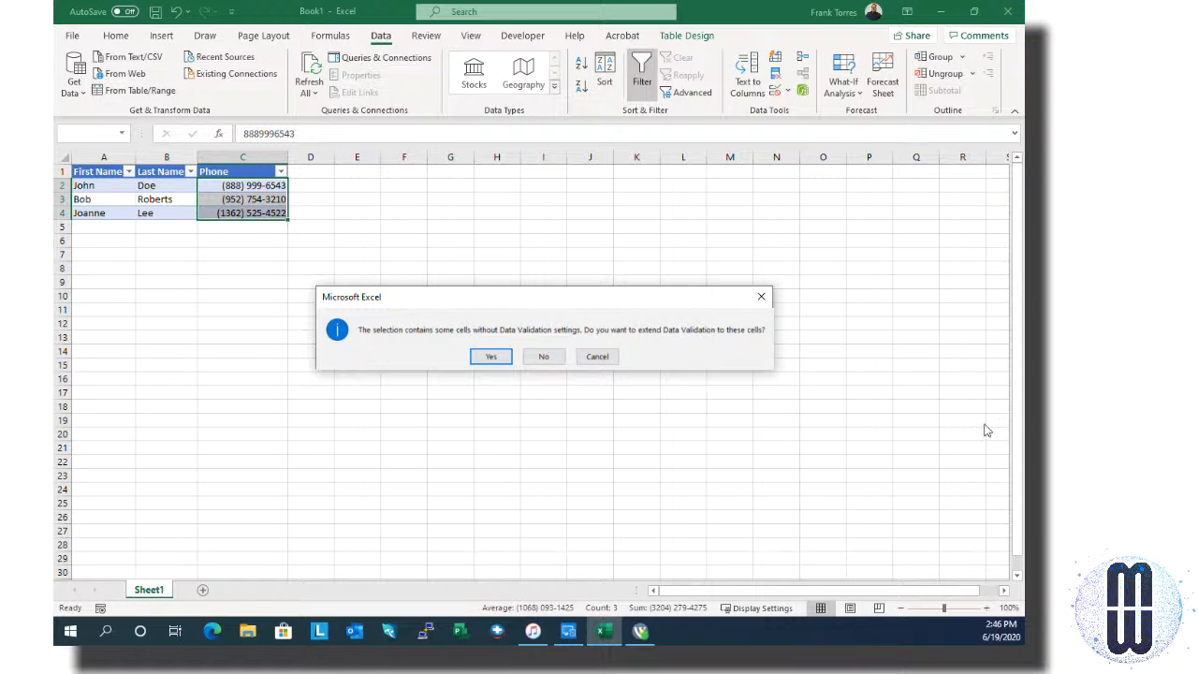
key(Return)
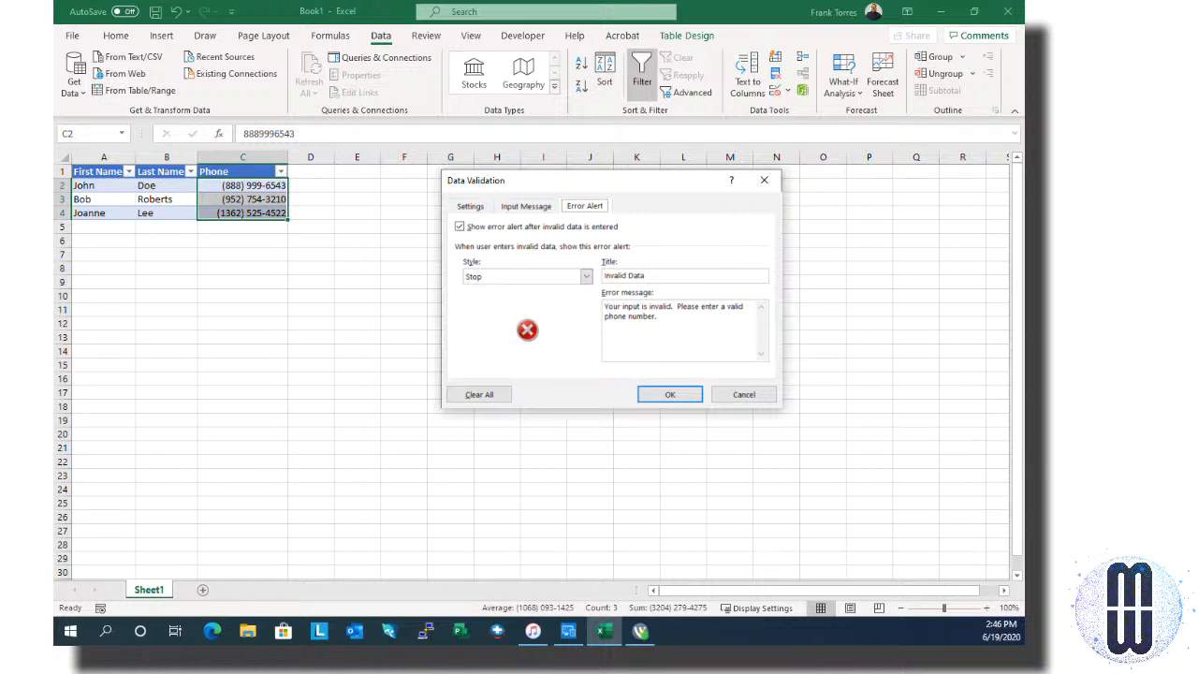
click(644, 390)
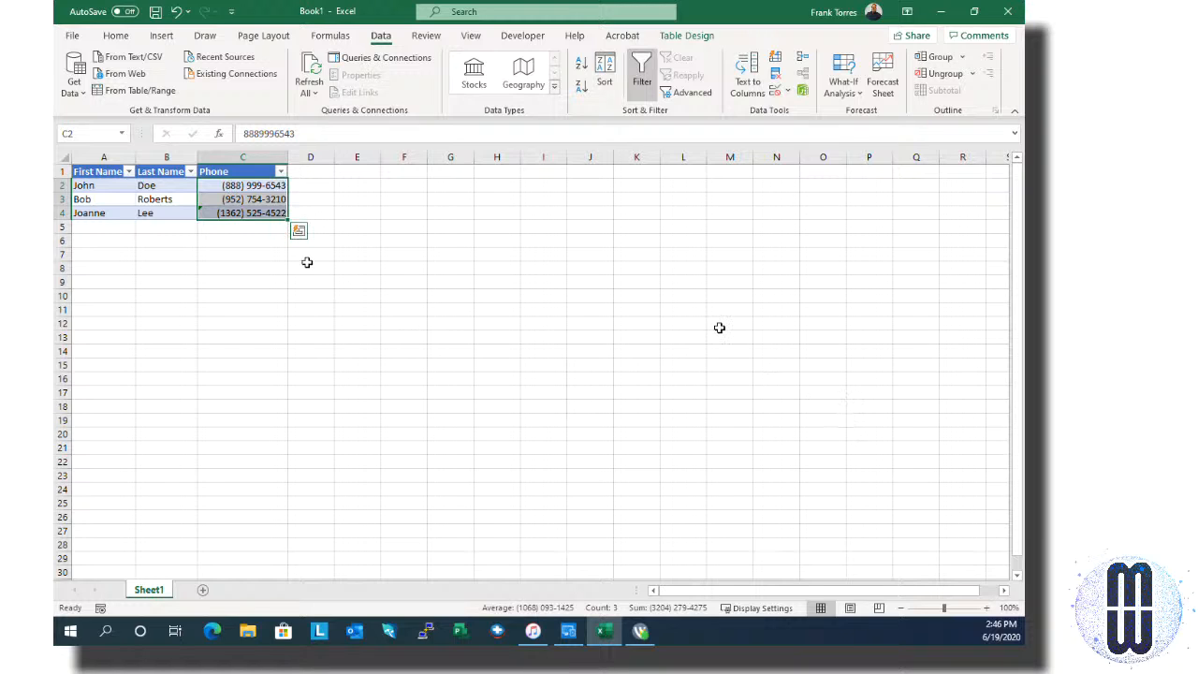
Step: Confirm C4's phone number shows a 'Data validation error' and open it in the formula bar
click(167, 211)
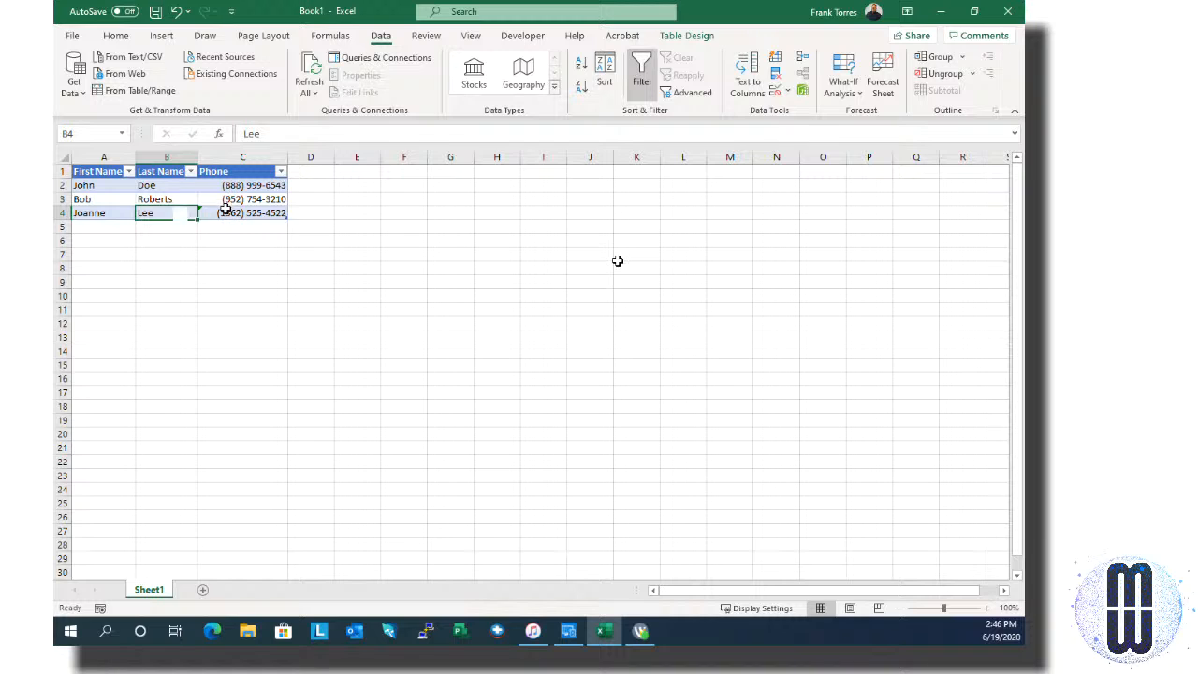
click(225, 208)
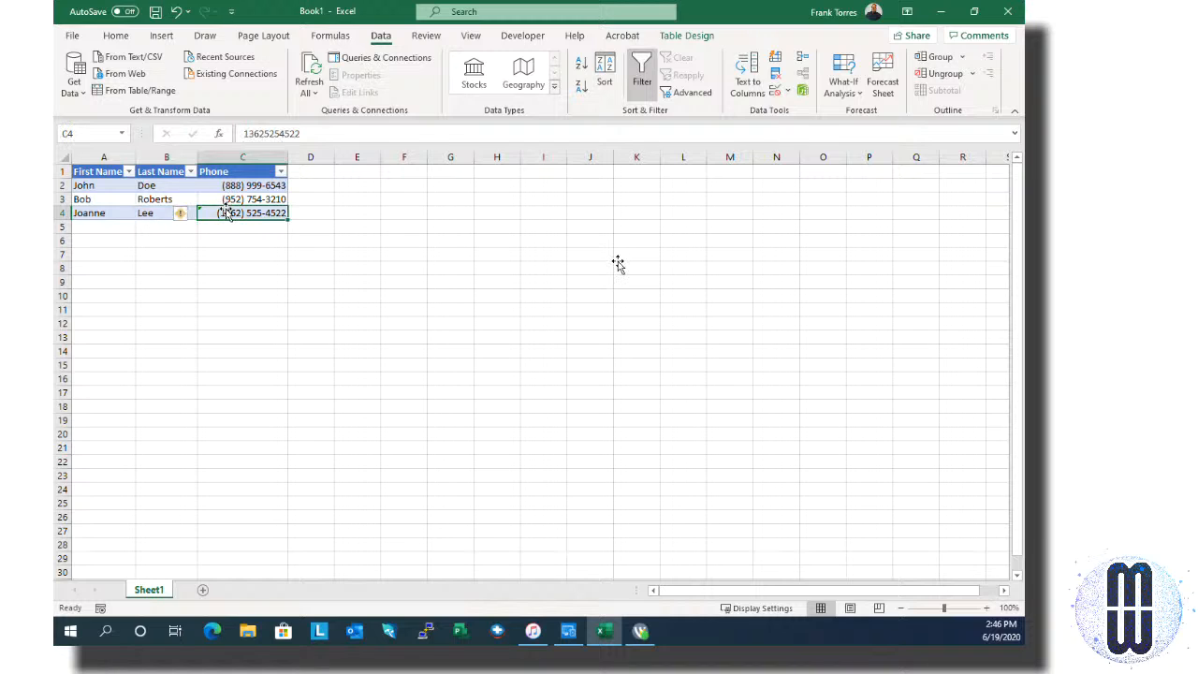
click(185, 214)
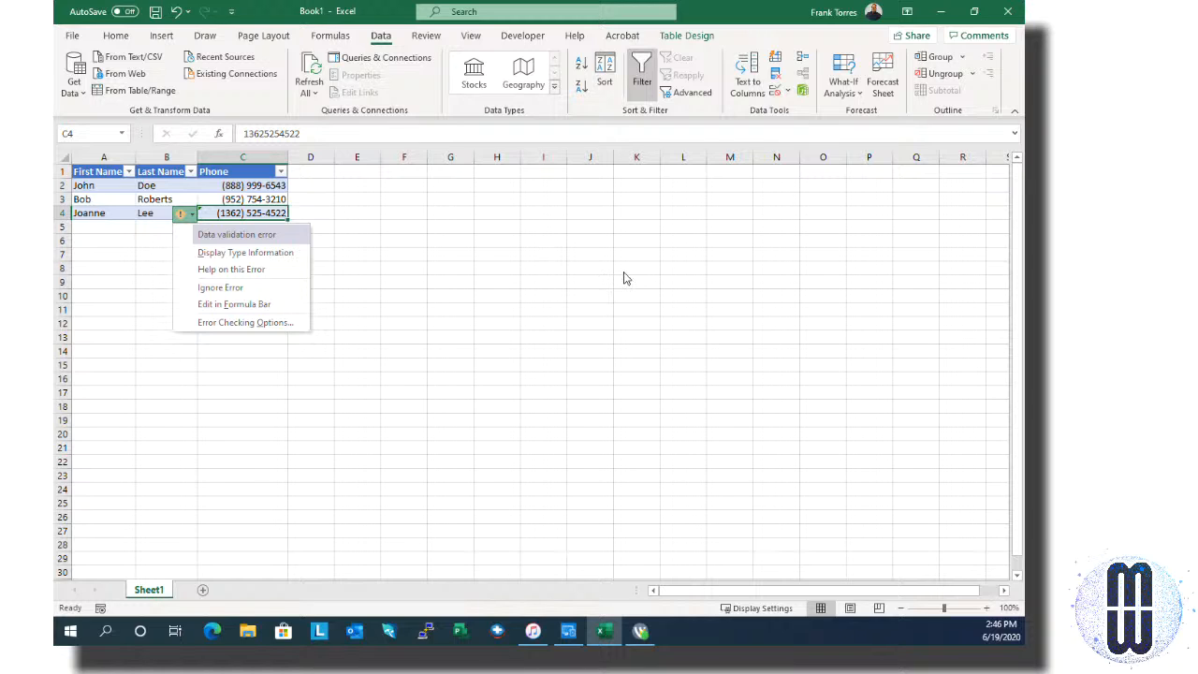
click(230, 208)
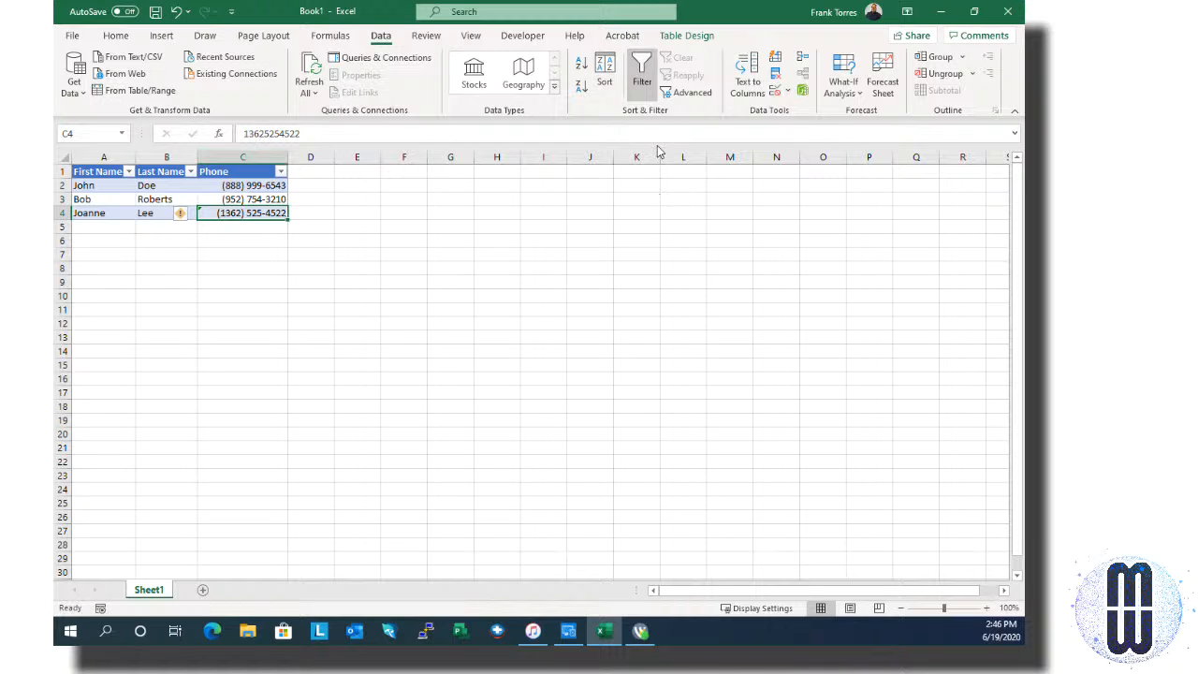
click(248, 134)
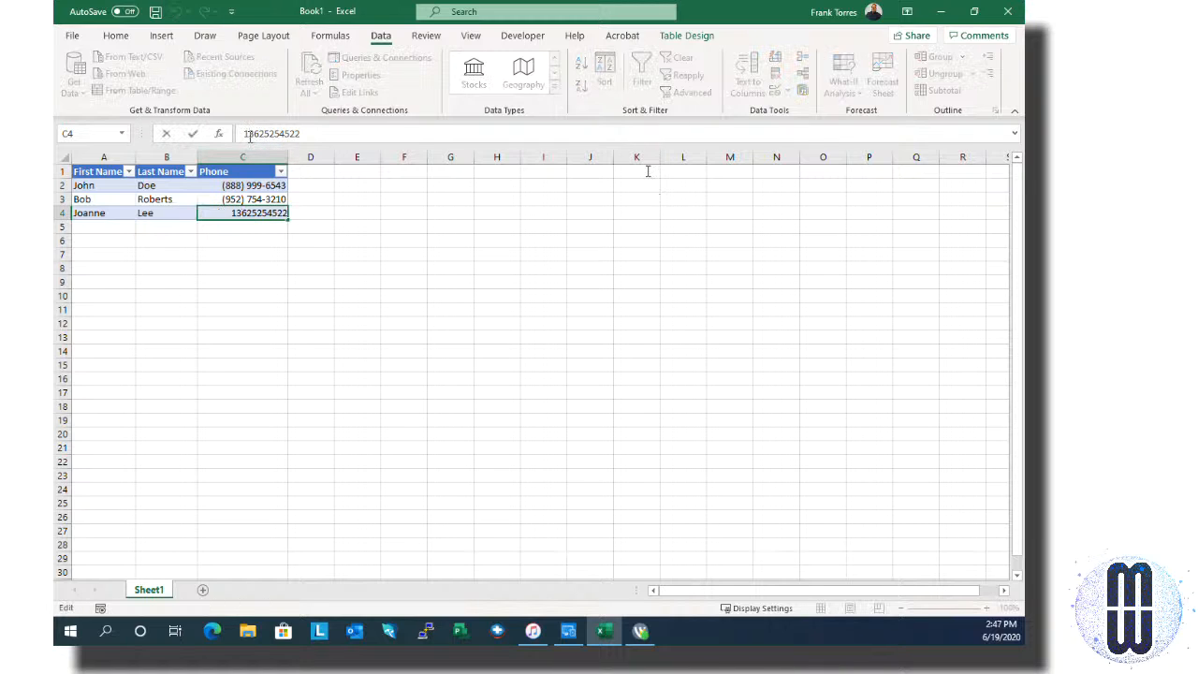
Step: Try entering C4's number with a +1 country code, then retry after it is rejected
key(BackSpace)
text(+1)
key(Return)
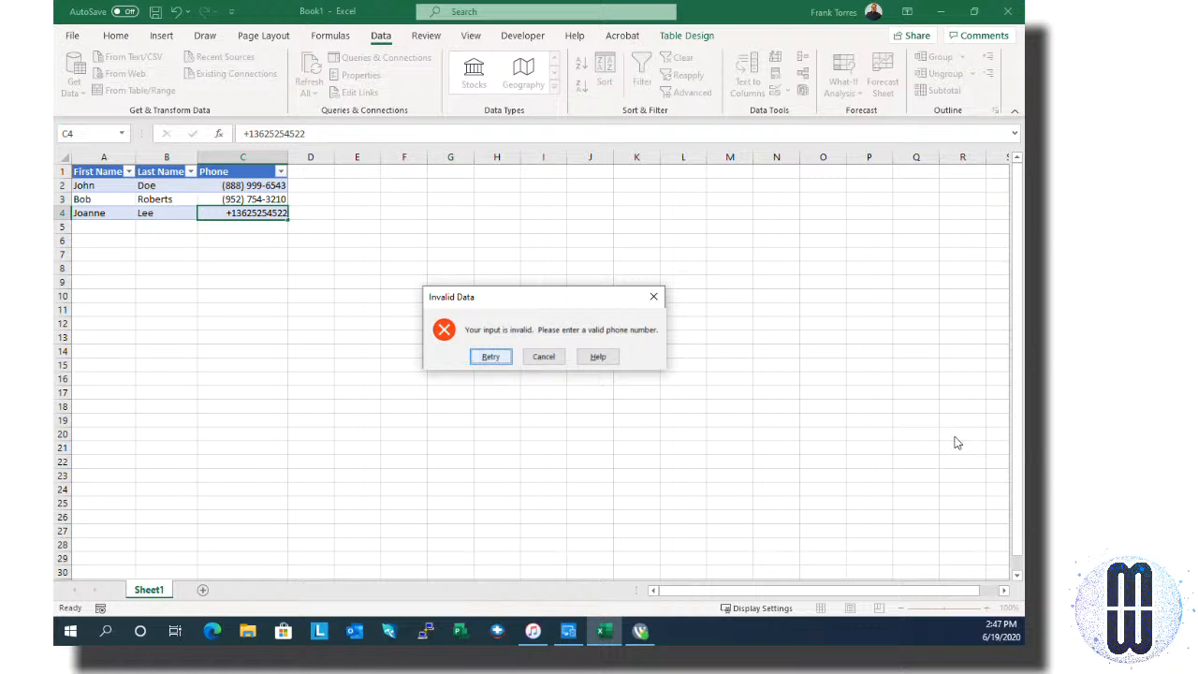
key(Return)
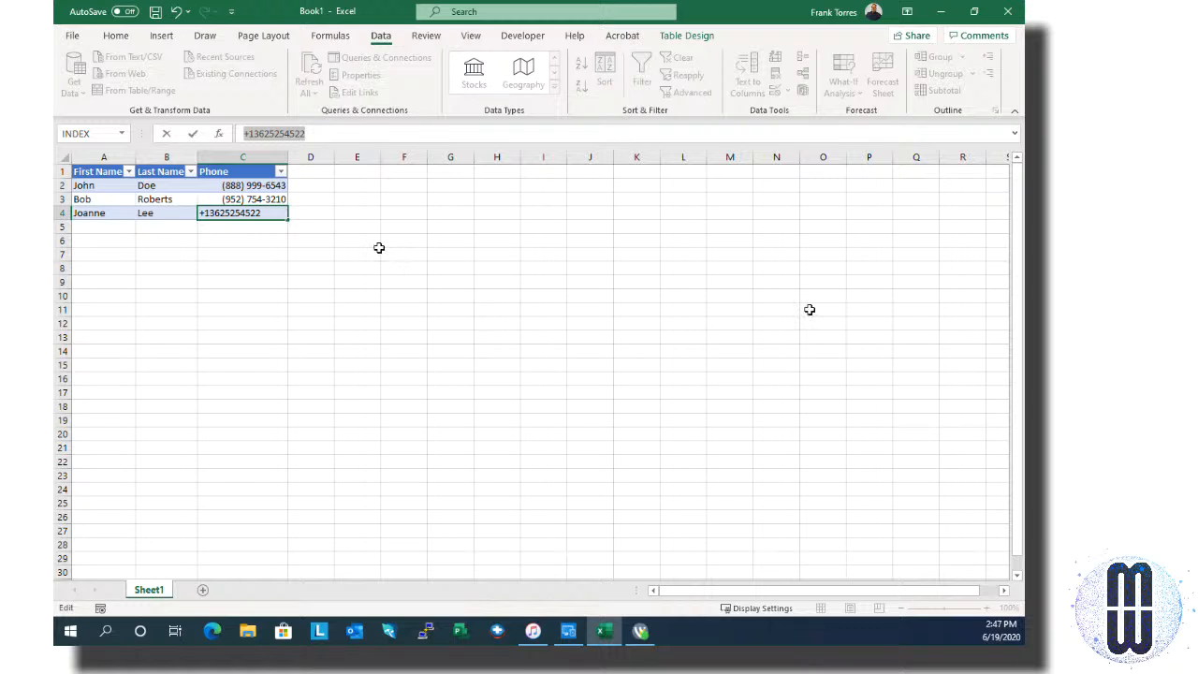
Step: Try the 11-digit version starting with 1, then retry after it is rejected again
key(Home)
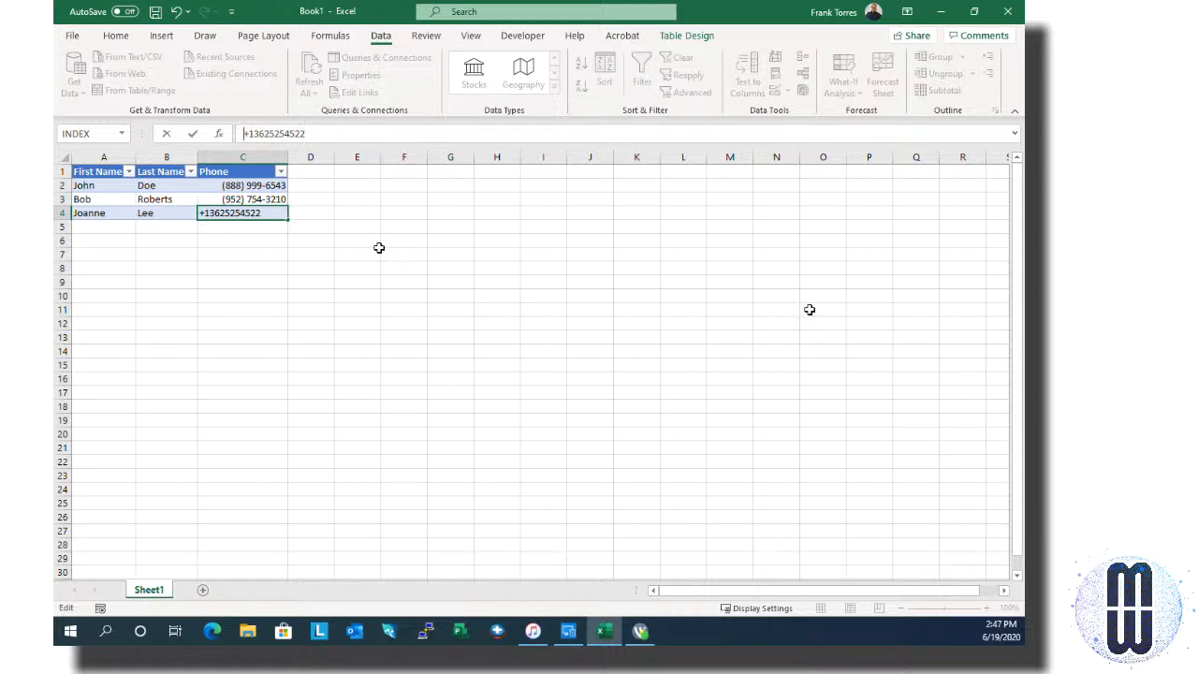
key(Delete)
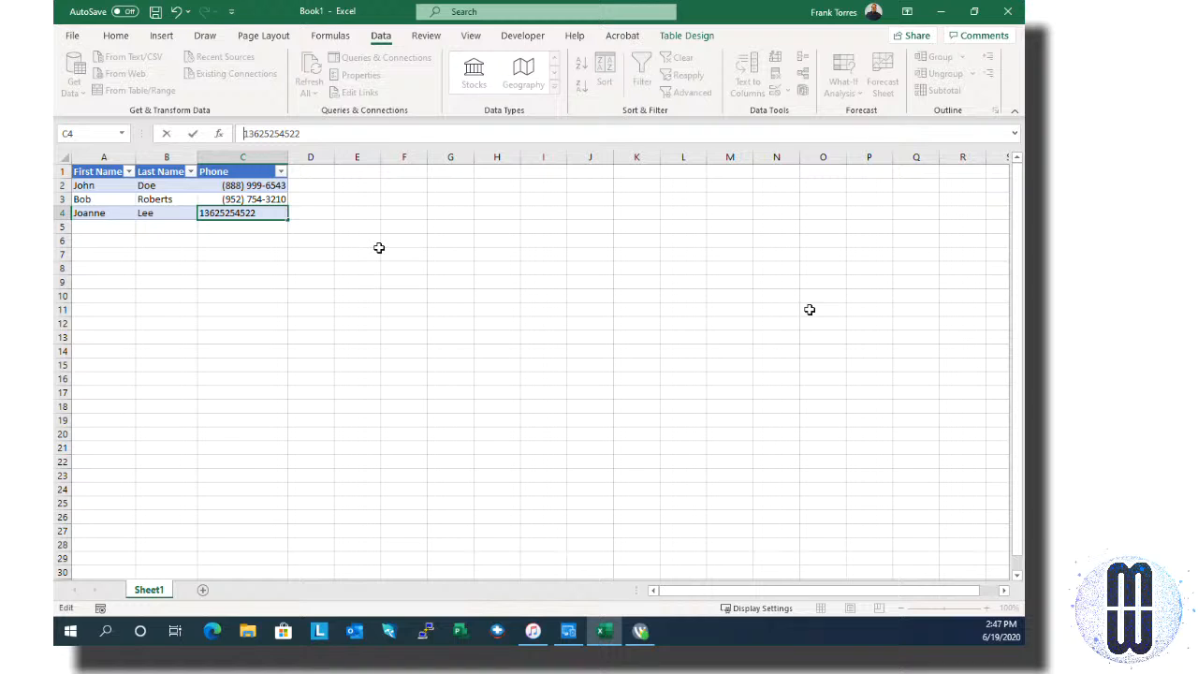
key(Delete)
text(1)
key(Return)
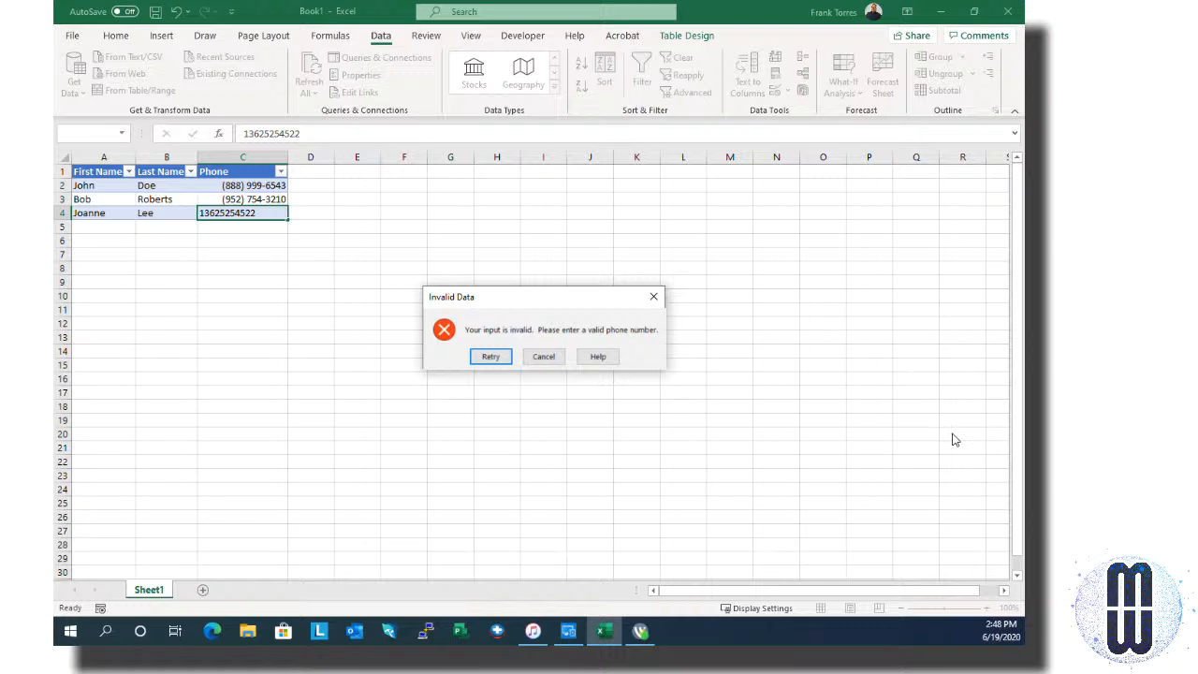
key(Return)
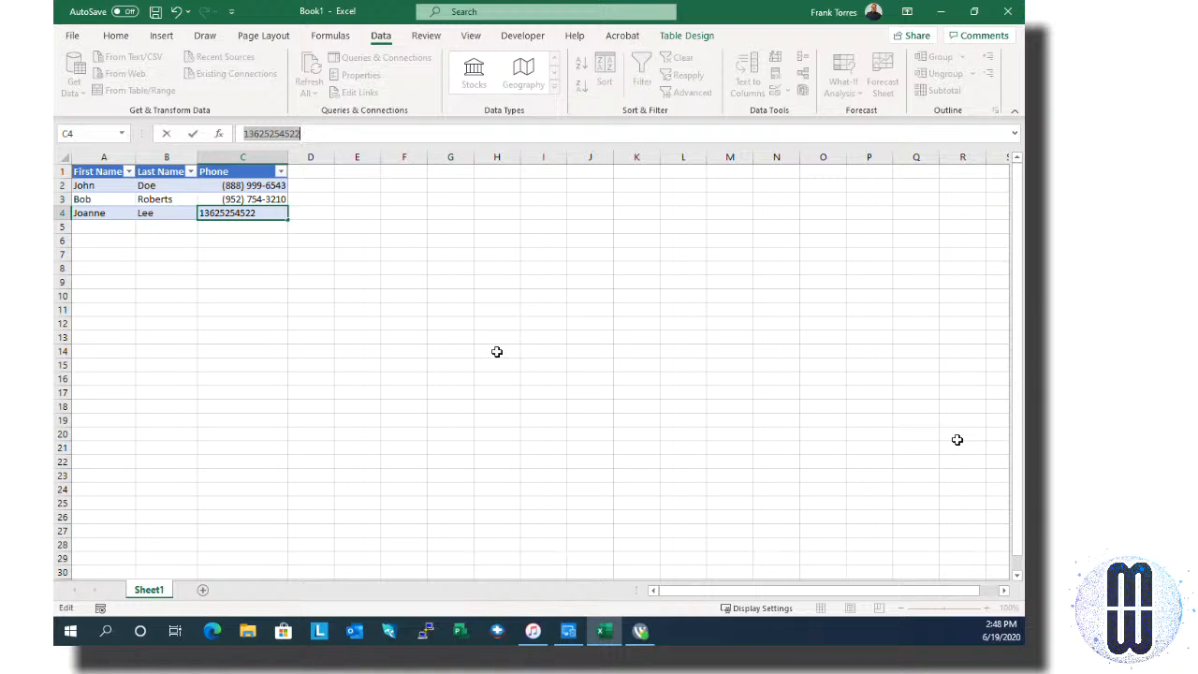
key(Home)
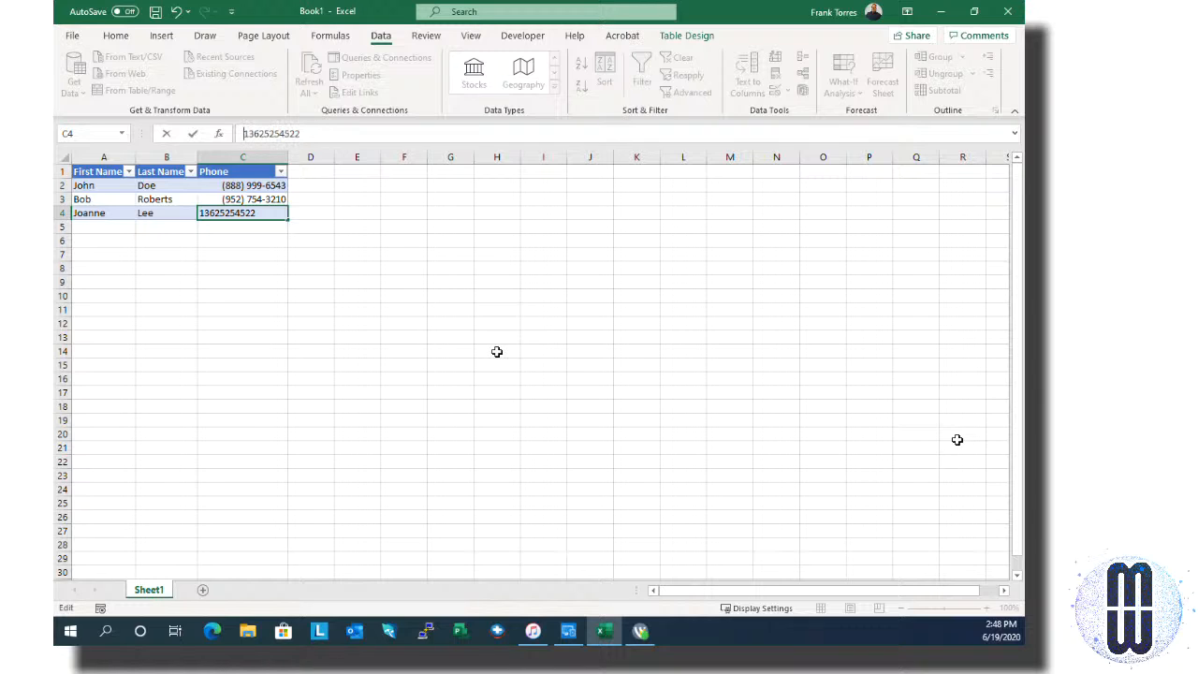
key(Delete)
click(497, 351)
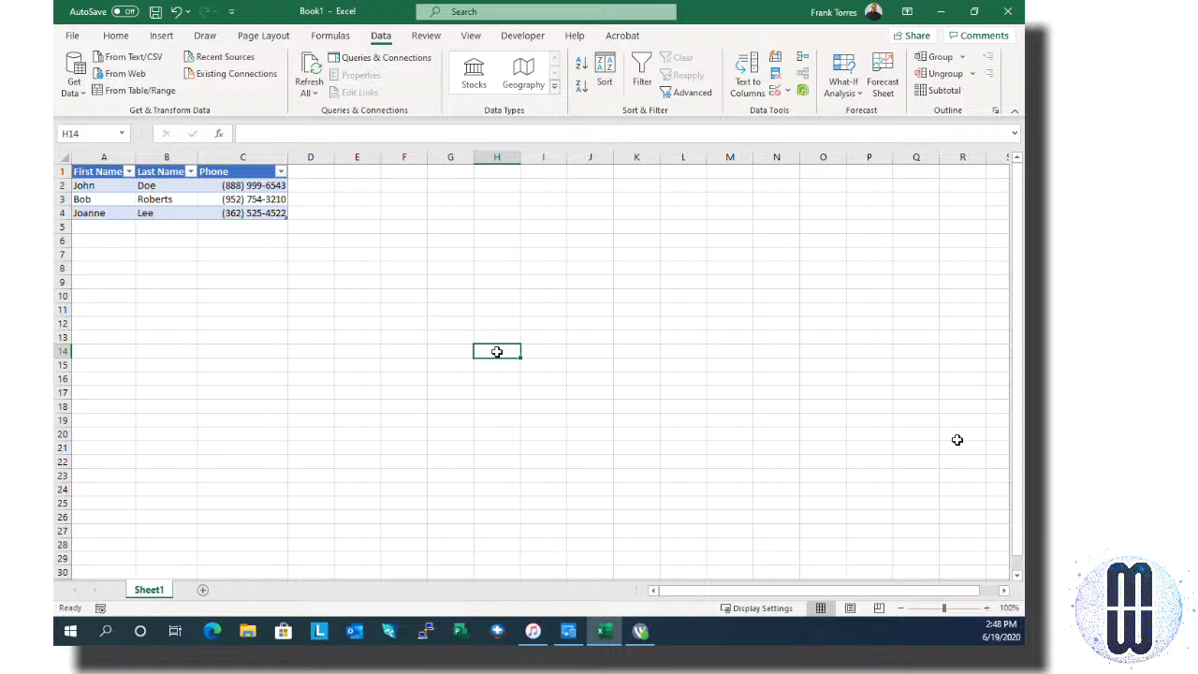
Step: Save the workbook with Ctrl+S to bring up the Save this file dialog
key(ctrl+s)
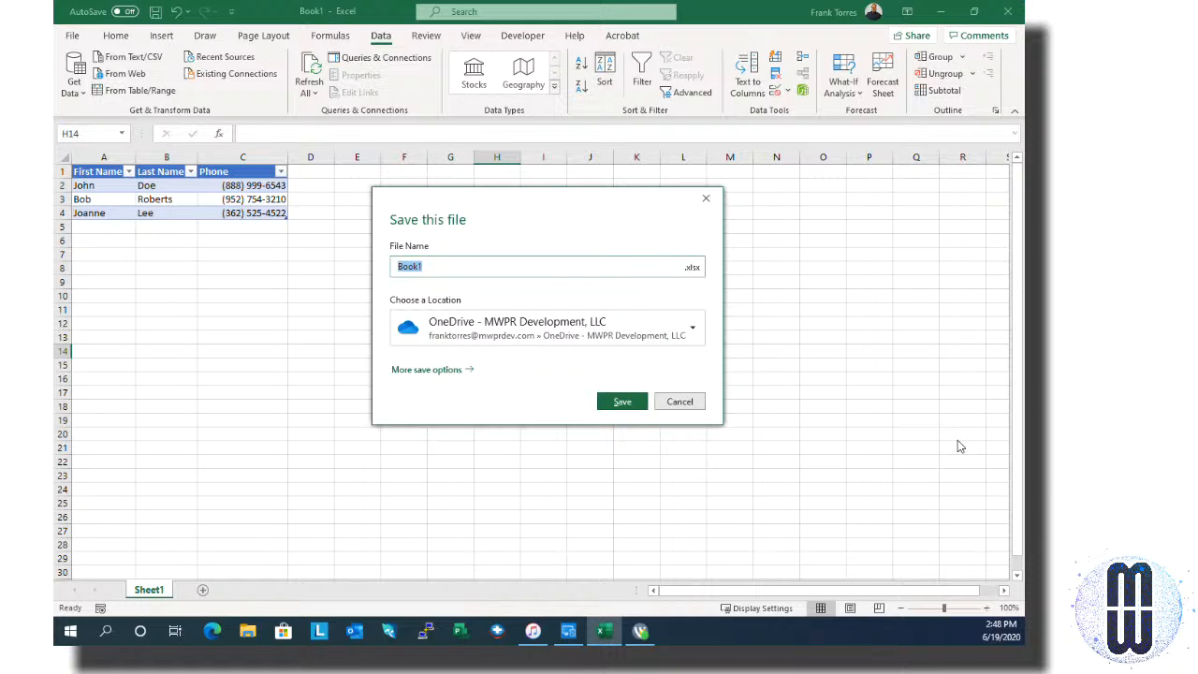
Step: Enter 'Contact List Sample' as the file name and continue to the full Save As options
text(Contact List Sample)
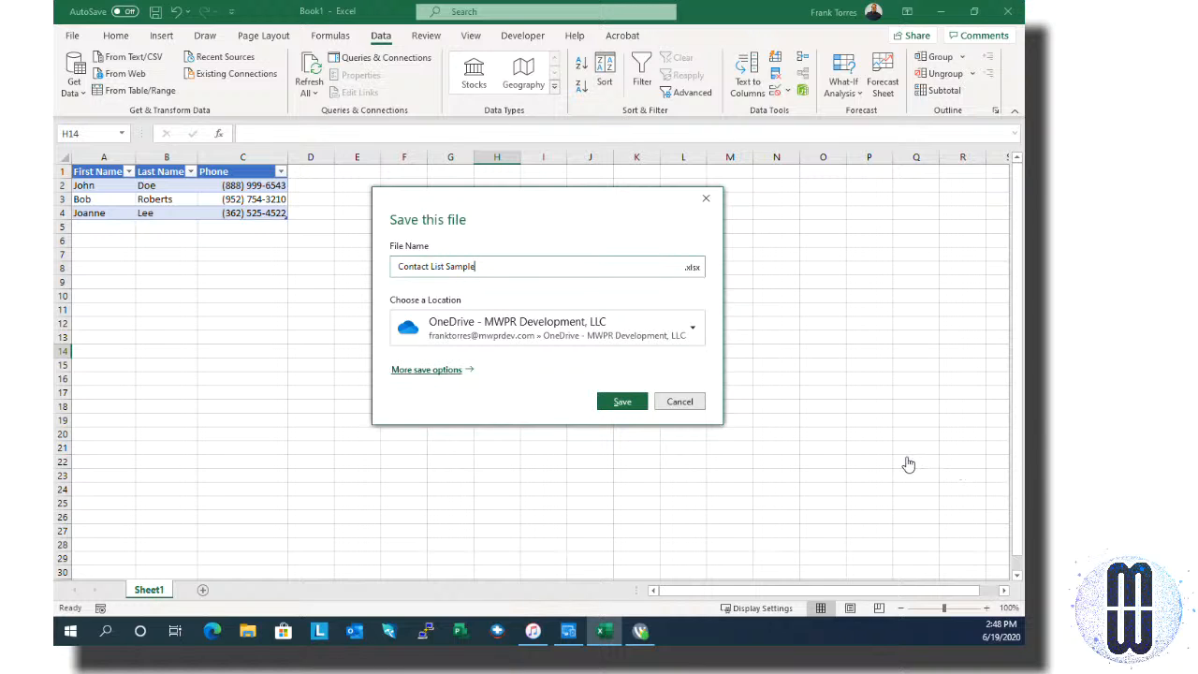
key(Return)
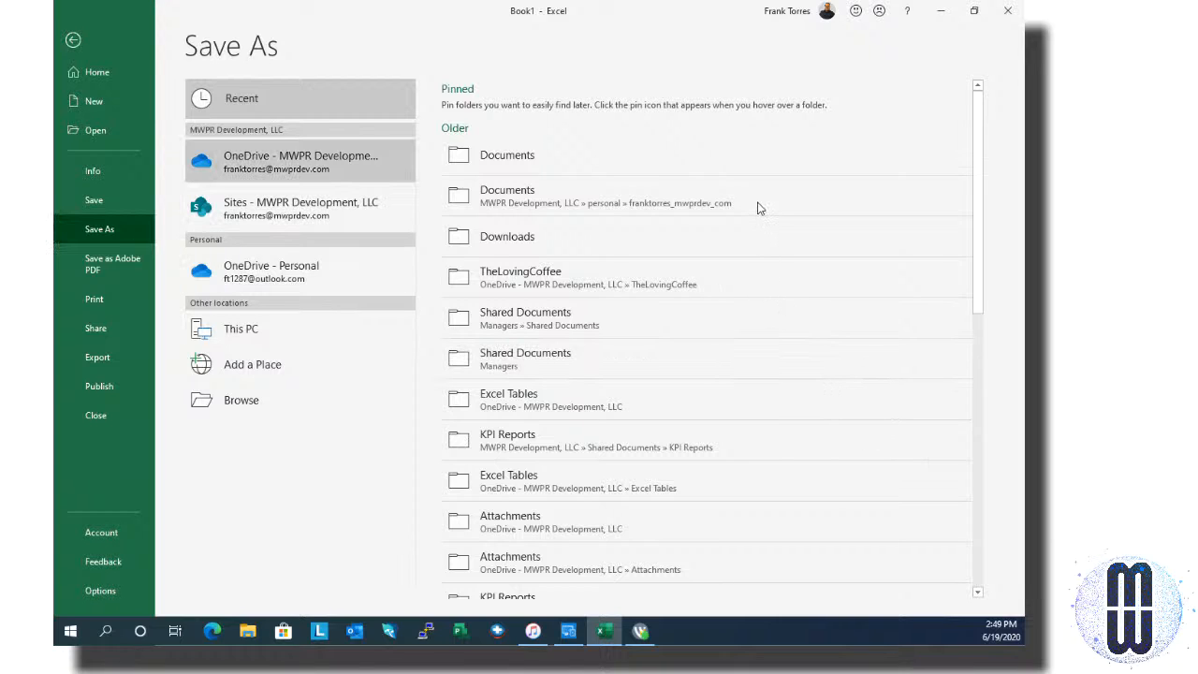
Step: Choose the business OneDrive and create a new folder named 'PAWExcelContactList' there
click(299, 161)
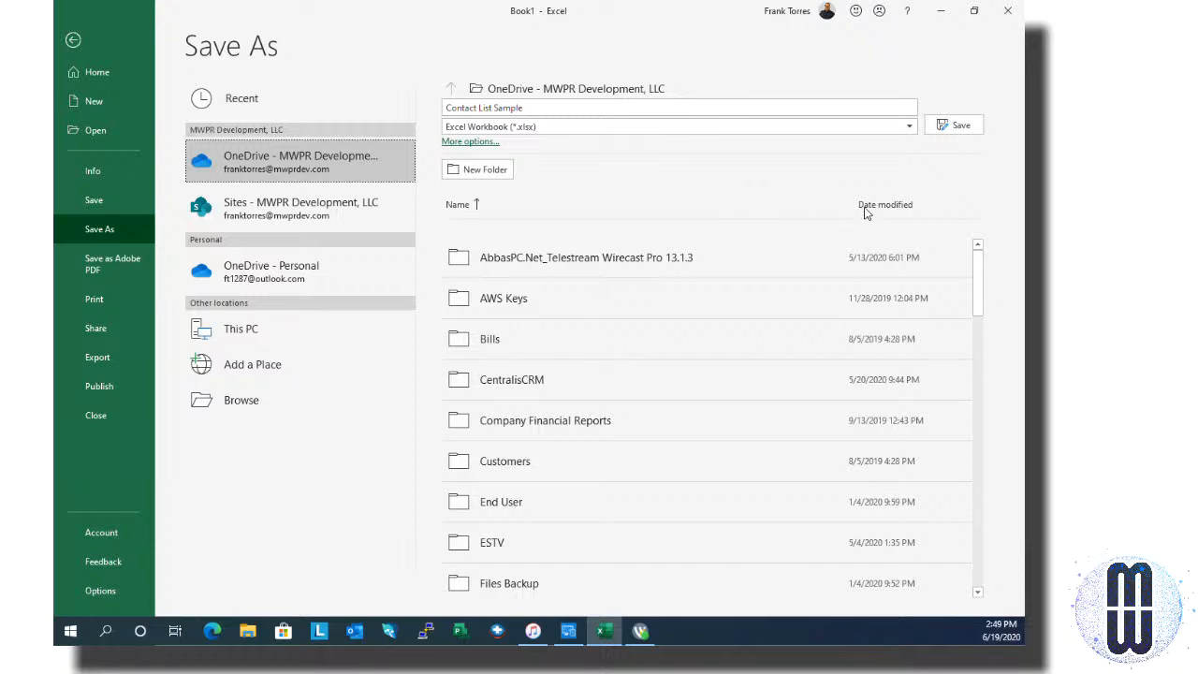
click(477, 170)
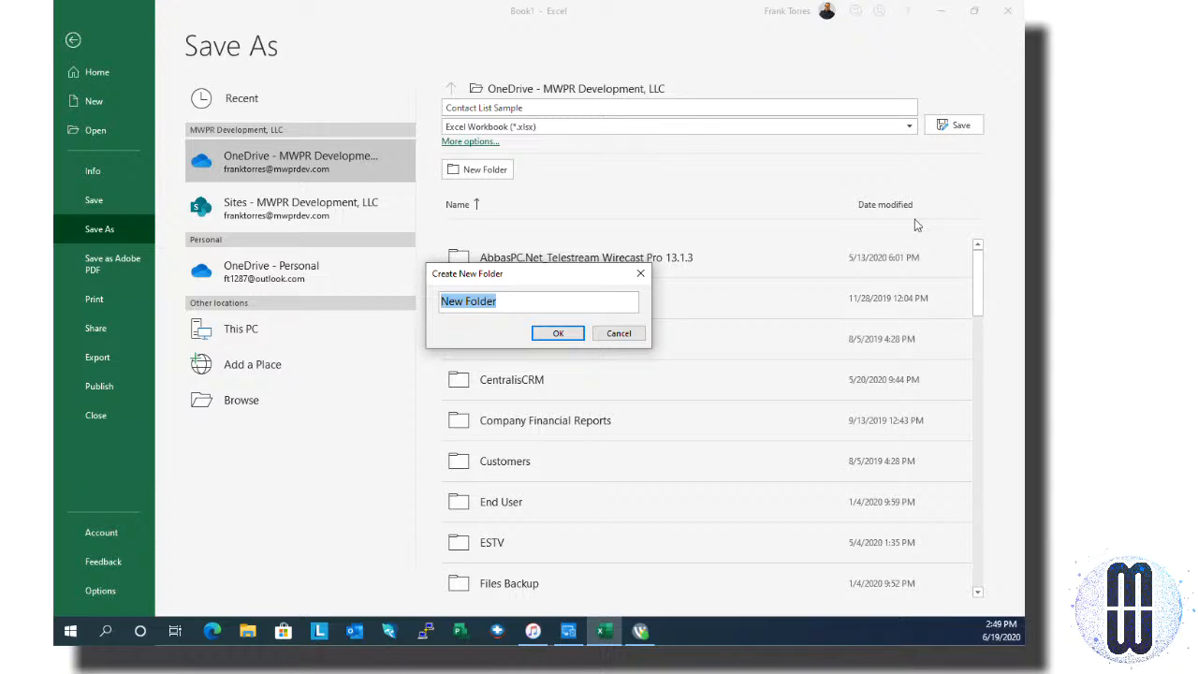
text(PAW)
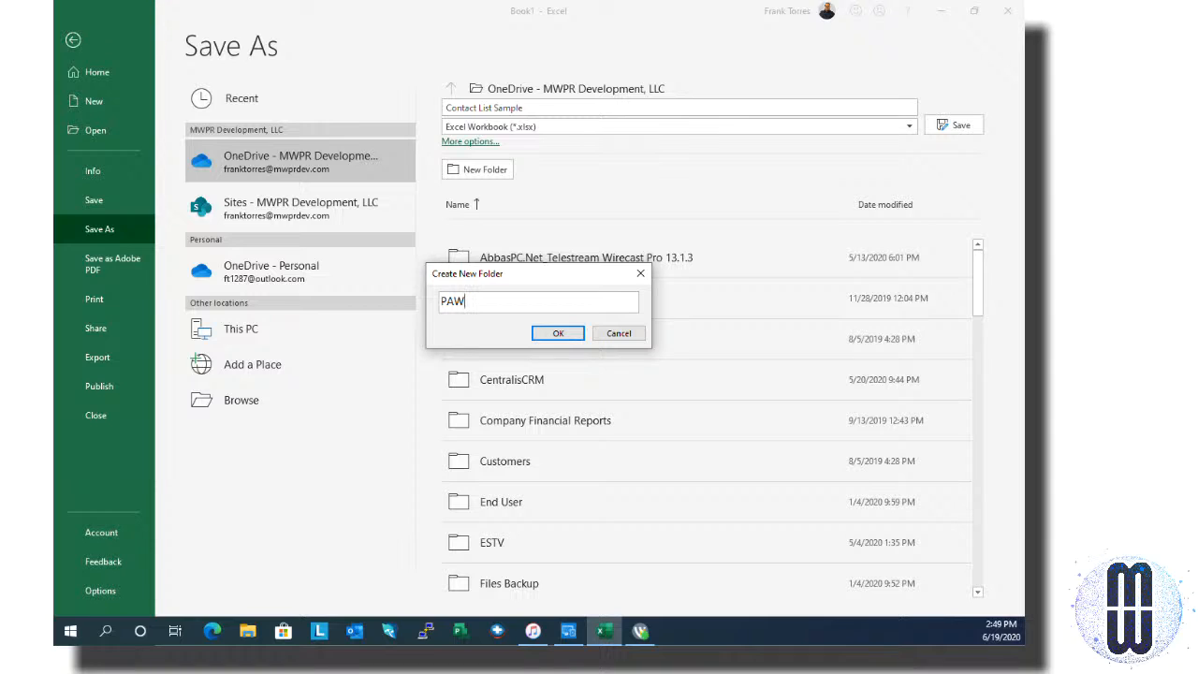
text(ExcelContactList)
key(Return)
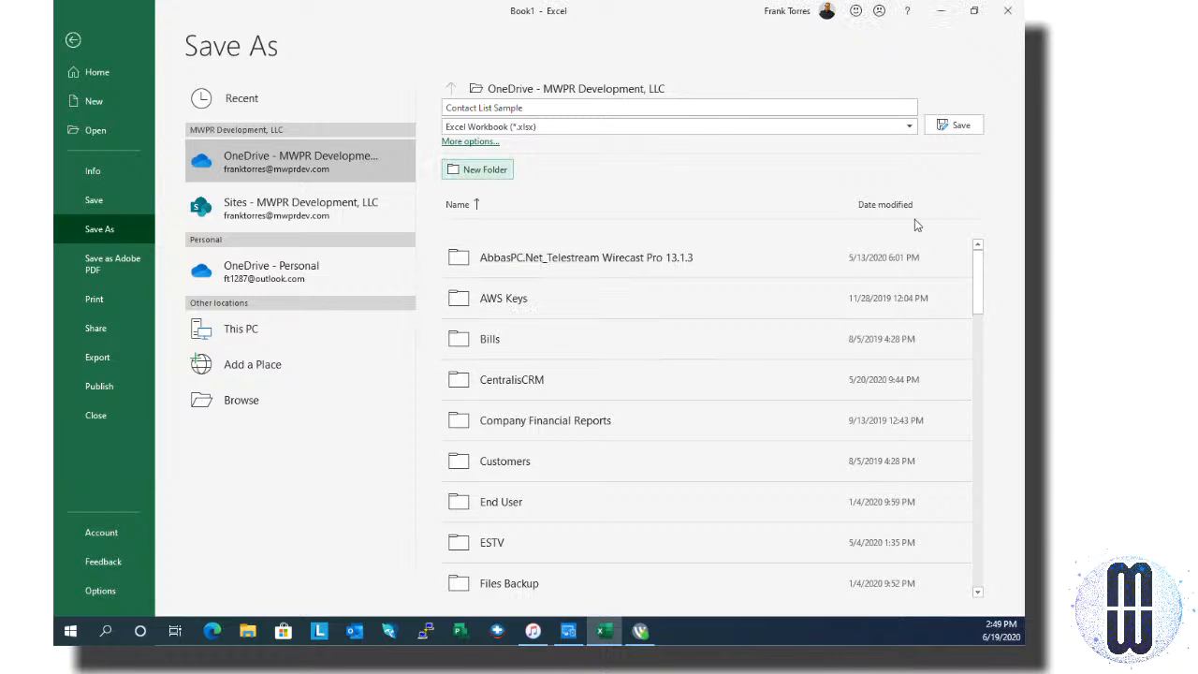